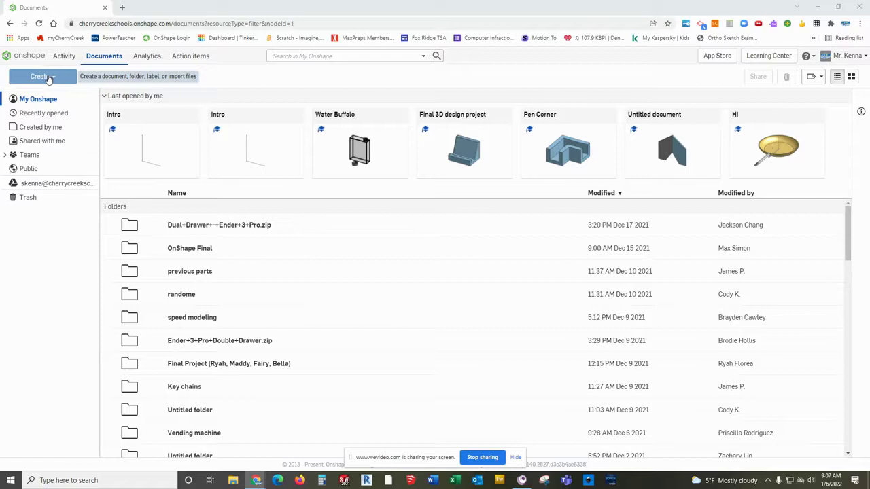
- Create a new document named "Sketching"
{"action": "left_click", "coordinate": [54, 79]}
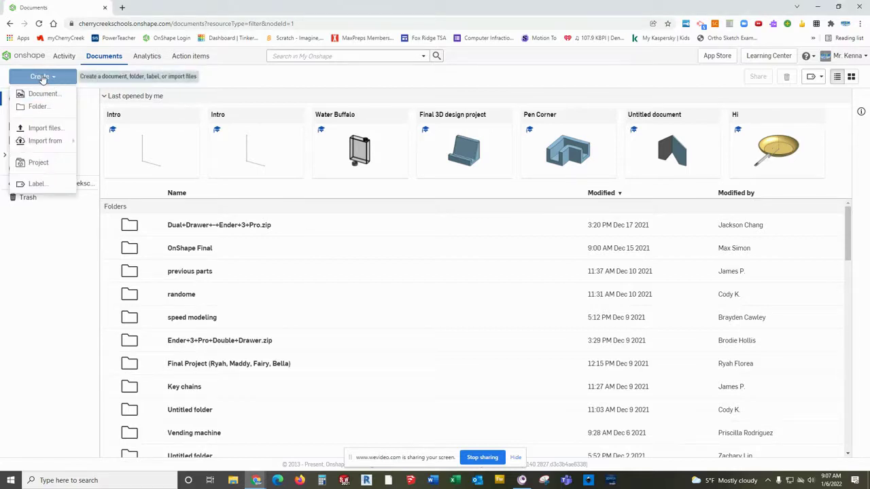
{"action": "left_click", "coordinate": [43, 95]}
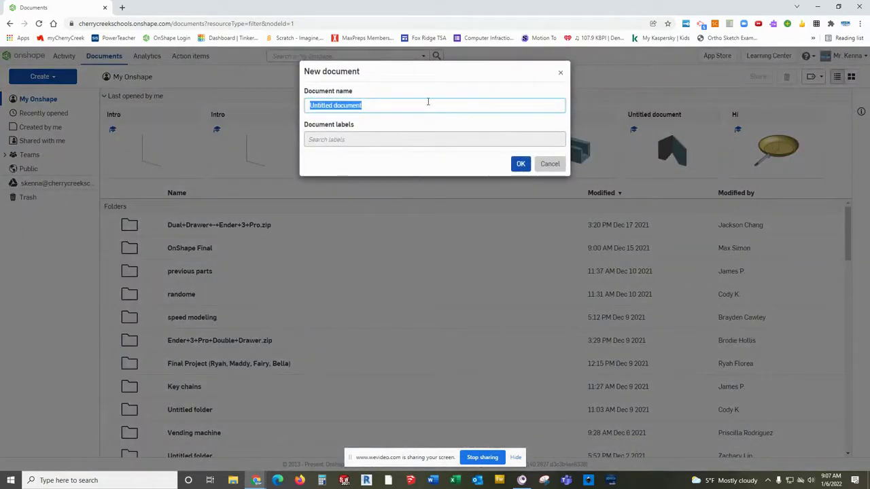
{"action": "type", "text": "Sketching"}
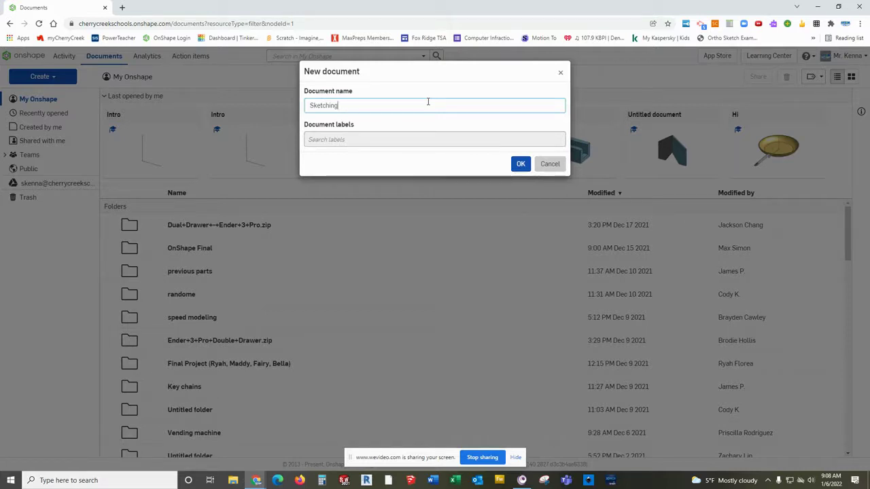
{"action": "left_click", "coordinate": [521, 166]}
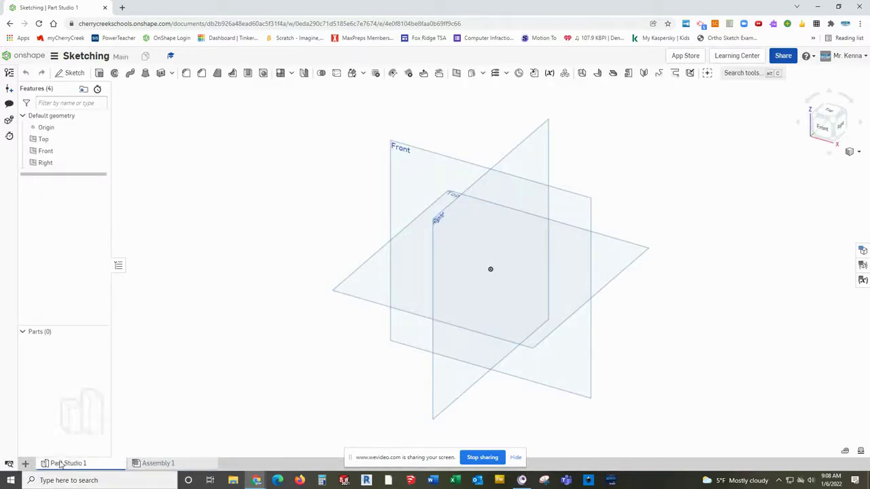
- Orient the view to the front and start a new sketch on the Front plane
{"action": "mouse_move", "coordinate": [169, 466]}
{"action": "left_click", "coordinate": [822, 128]}
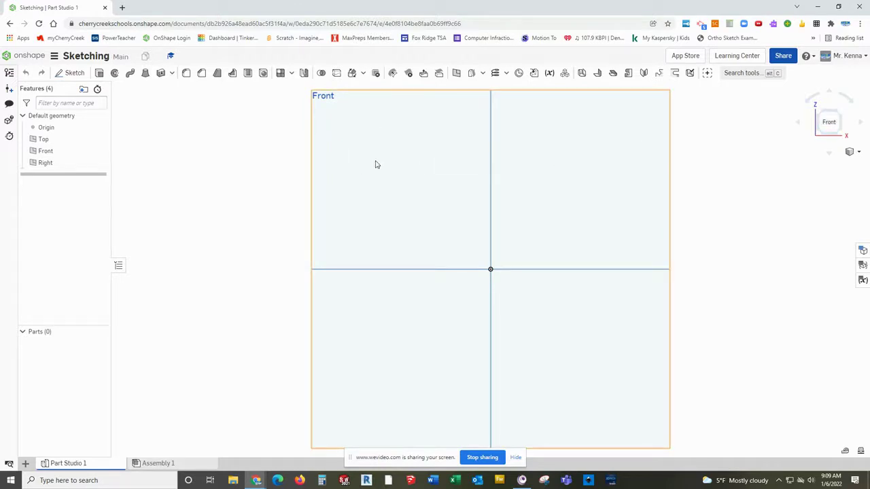
{"action": "left_click", "coordinate": [314, 168]}
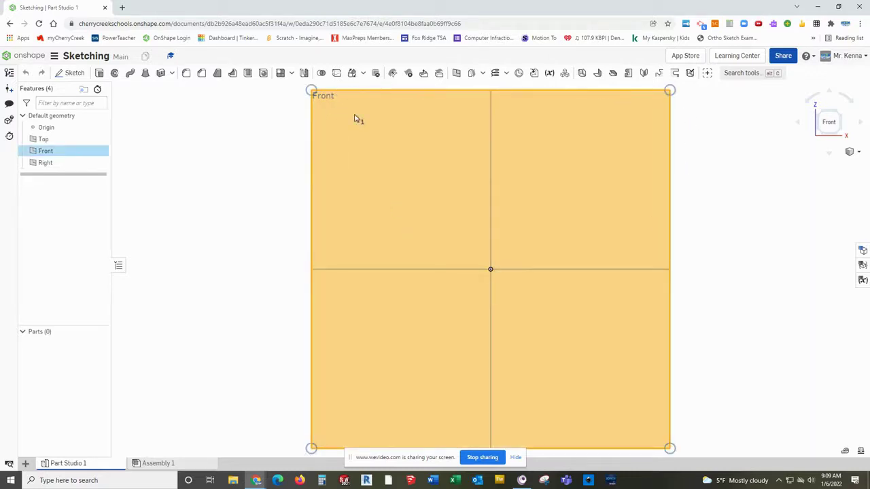
{"action": "left_click", "coordinate": [72, 73]}
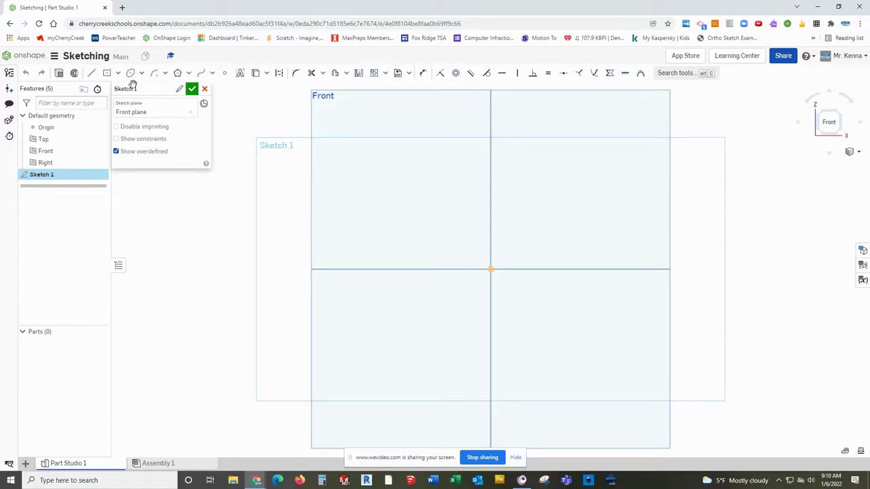
{"action": "left_click", "coordinate": [118, 74]}
{"action": "left_click", "coordinate": [107, 88]}
{"action": "left_click", "coordinate": [141, 72]}
{"action": "left_click", "coordinate": [142, 90]}
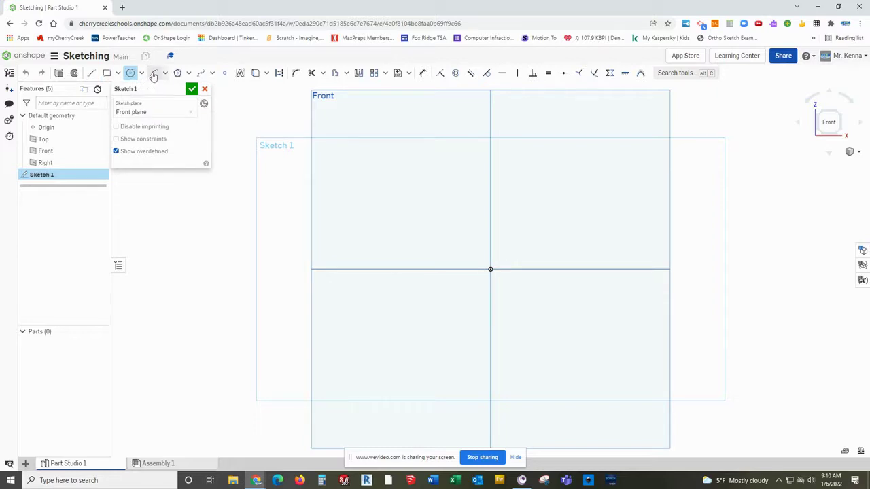
{"action": "left_click", "coordinate": [165, 74]}
{"action": "left_click", "coordinate": [171, 89]}
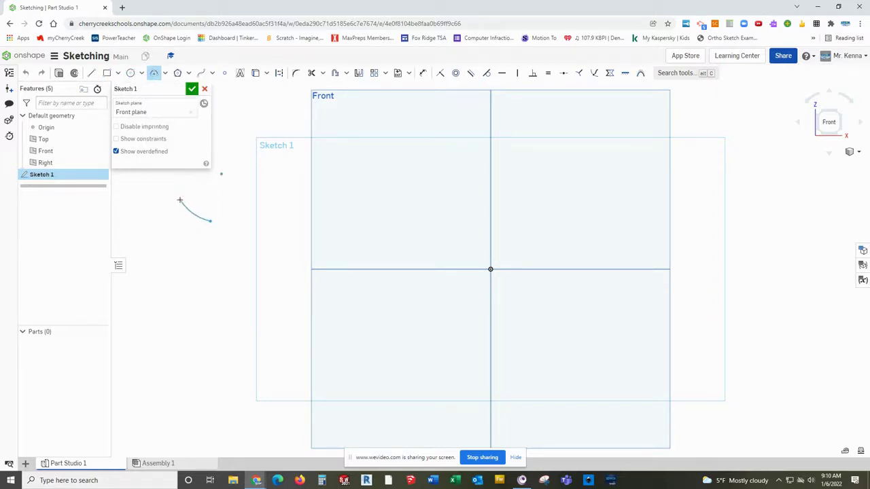
{"action": "key", "text": "Escape"}
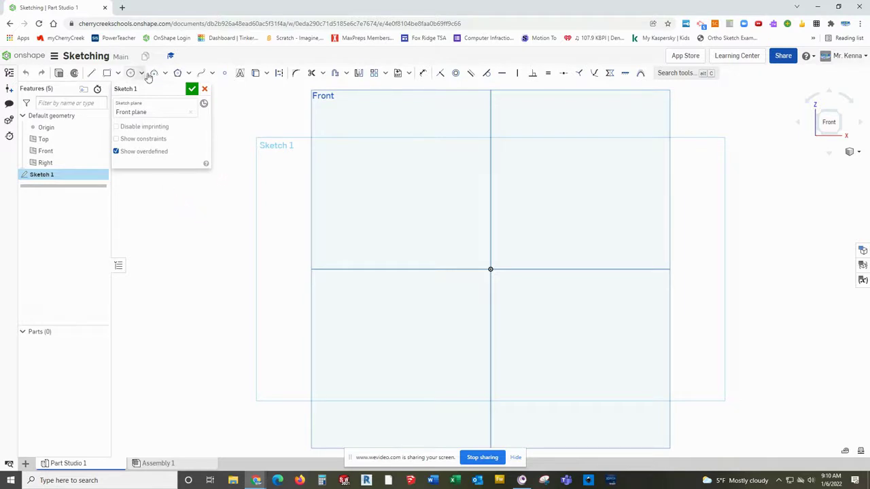
- Examine the available variants of the rectangle, circle, arc and polygon sketch tools
{"action": "left_click", "coordinate": [119, 74]}
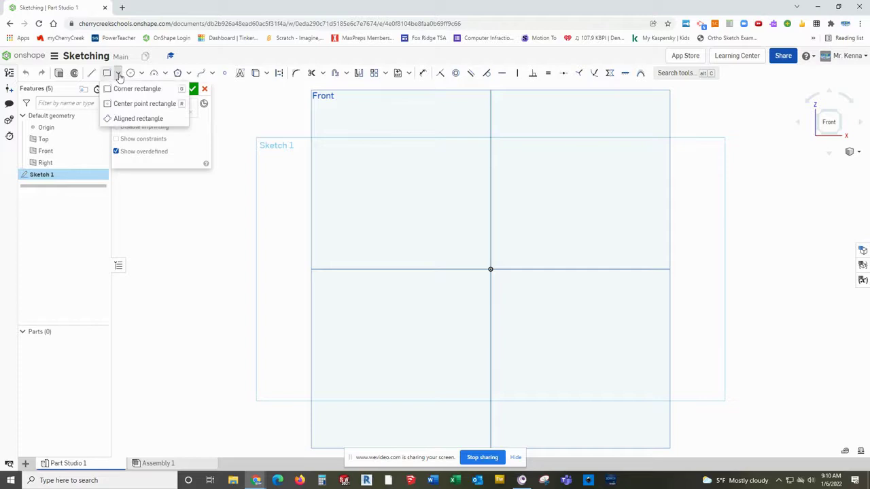
{"action": "left_click", "coordinate": [119, 74]}
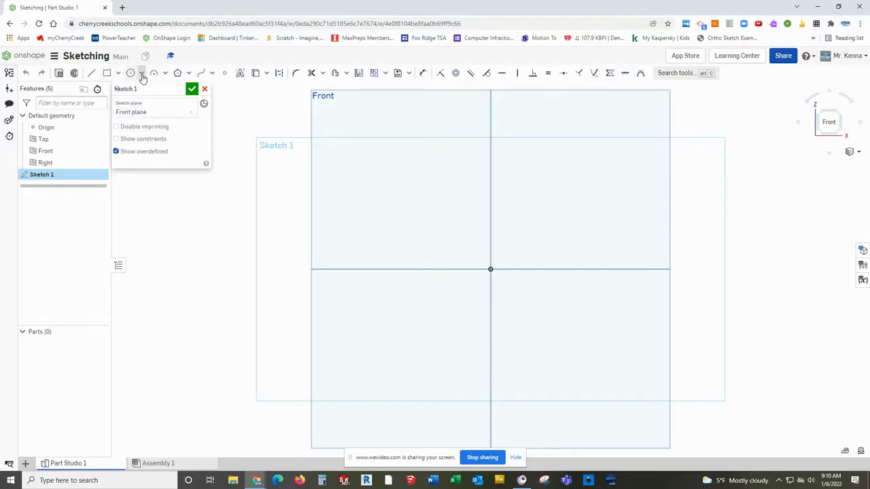
{"action": "left_click", "coordinate": [141, 72]}
{"action": "left_click", "coordinate": [164, 73]}
{"action": "left_click", "coordinate": [164, 73]}
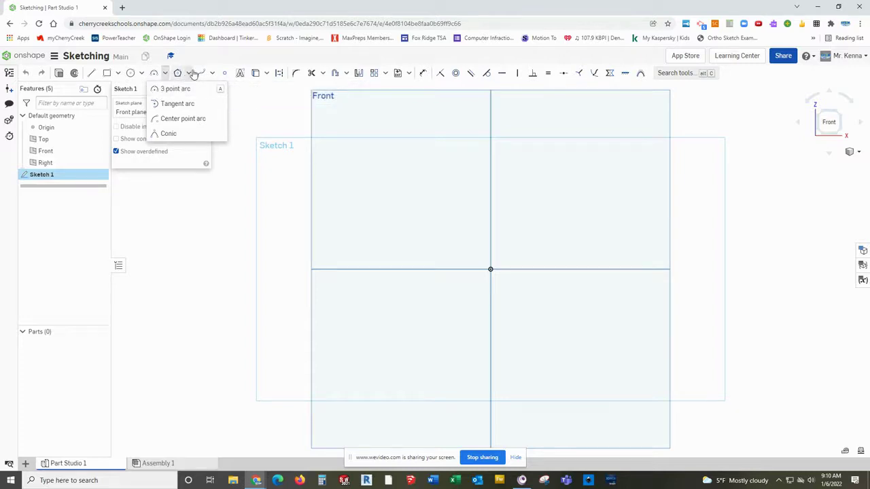
{"action": "left_click", "coordinate": [192, 74]}
{"action": "left_click", "coordinate": [190, 73]}
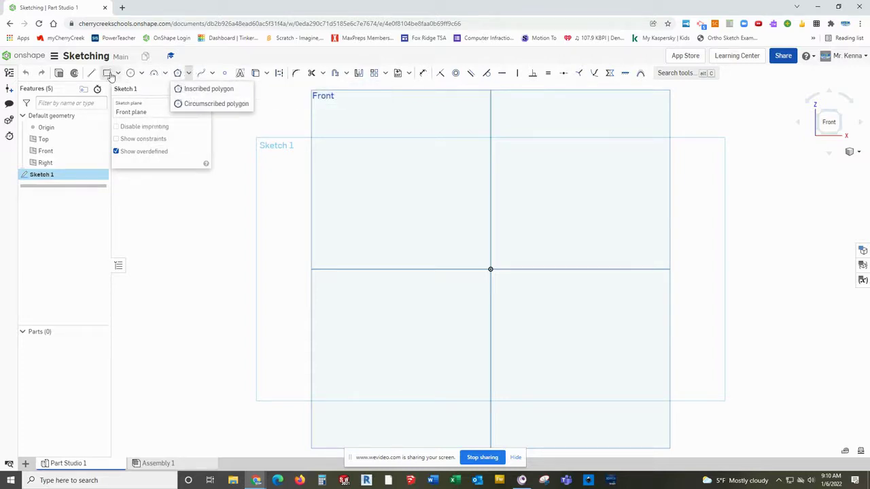
{"action": "left_click", "coordinate": [118, 73]}
{"action": "left_click", "coordinate": [118, 74]}
{"action": "left_click", "coordinate": [118, 74]}
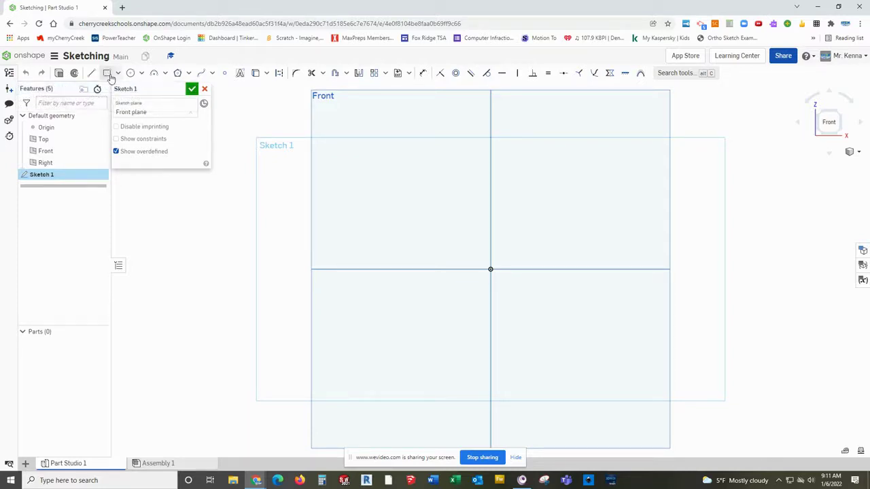
- Sketch a corner rectangle about 49.7 mm wide and 34.7 mm high in the upper-left quadrant of the Front plane, clear of the origin
{"action": "left_click", "coordinate": [108, 74]}
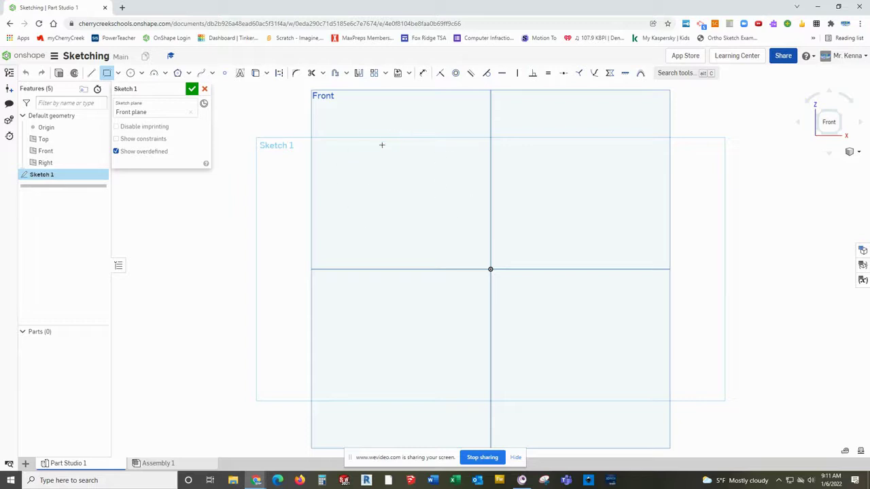
{"action": "left_click", "coordinate": [469, 245]}
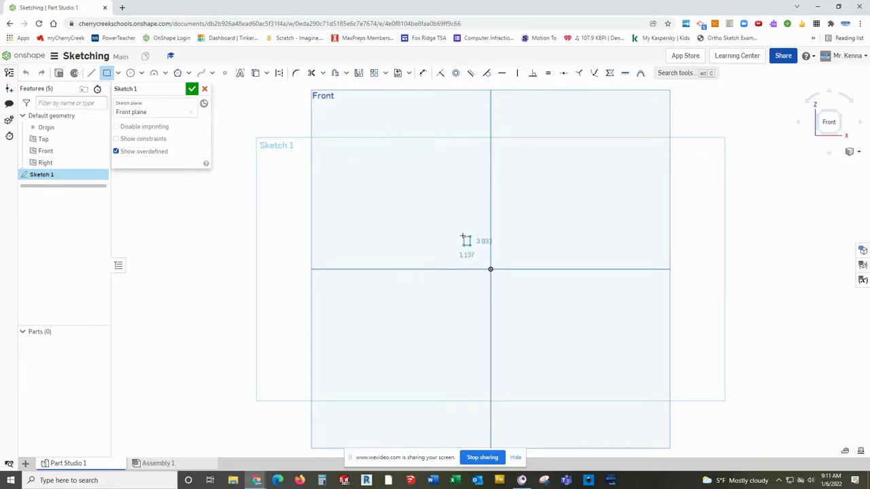
{"action": "left_click", "coordinate": [351, 163]}
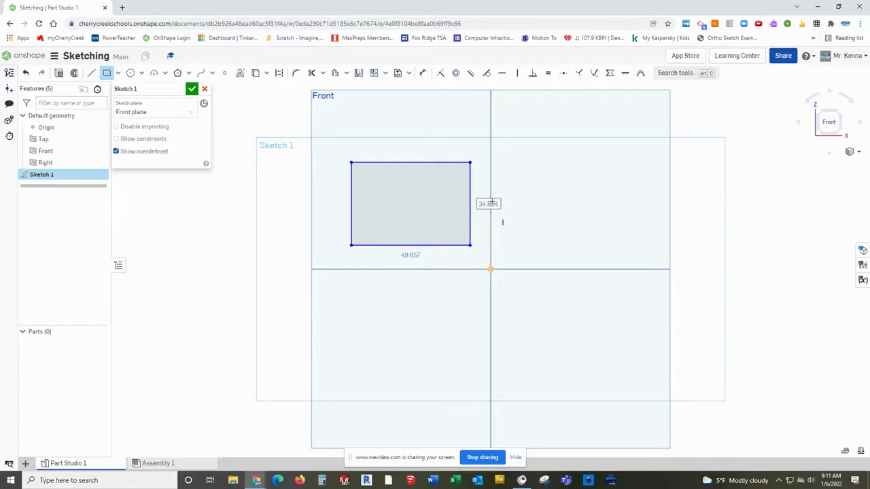
{"action": "left_click", "coordinate": [424, 74]}
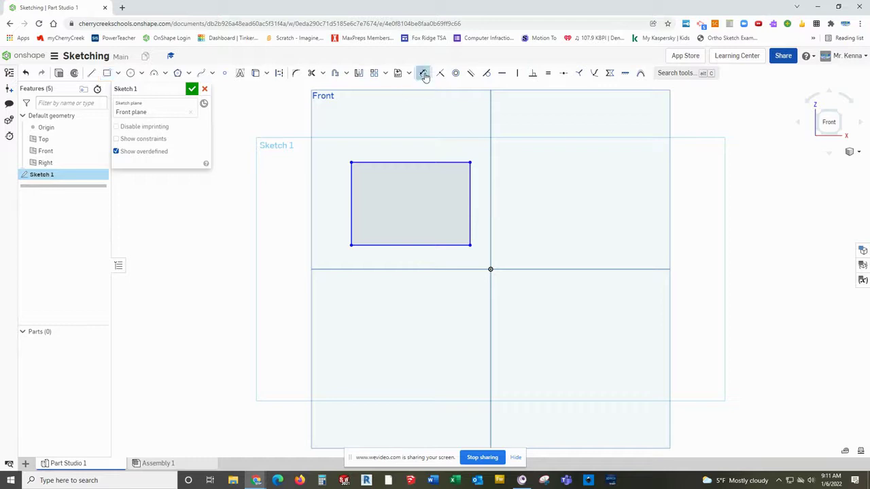
{"action": "left_click", "coordinate": [470, 206]}
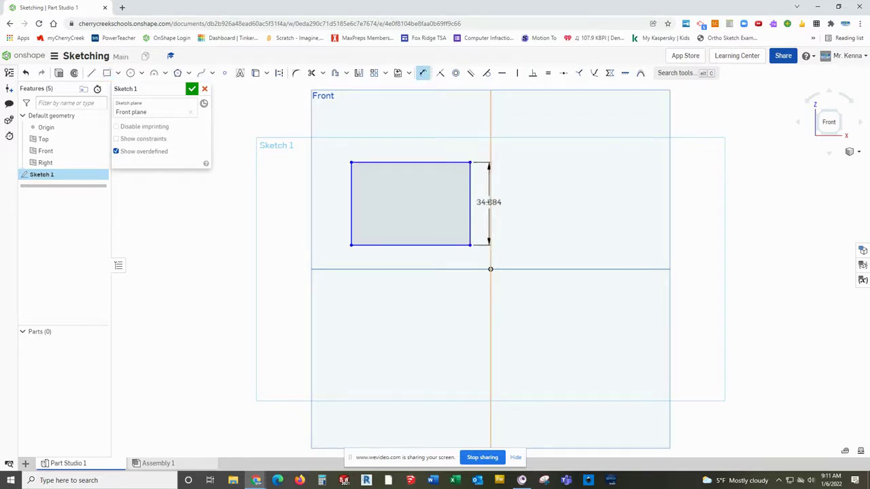
{"action": "left_click", "coordinate": [491, 204]}
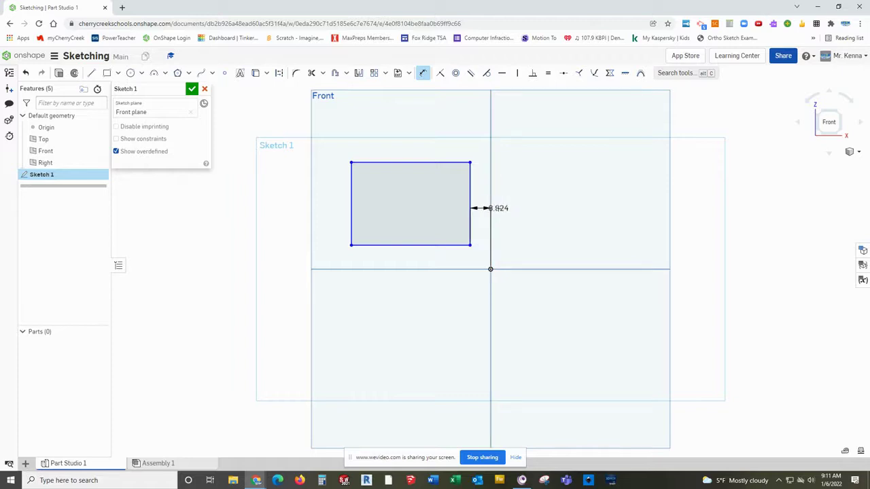
{"action": "key", "text": "Escape"}
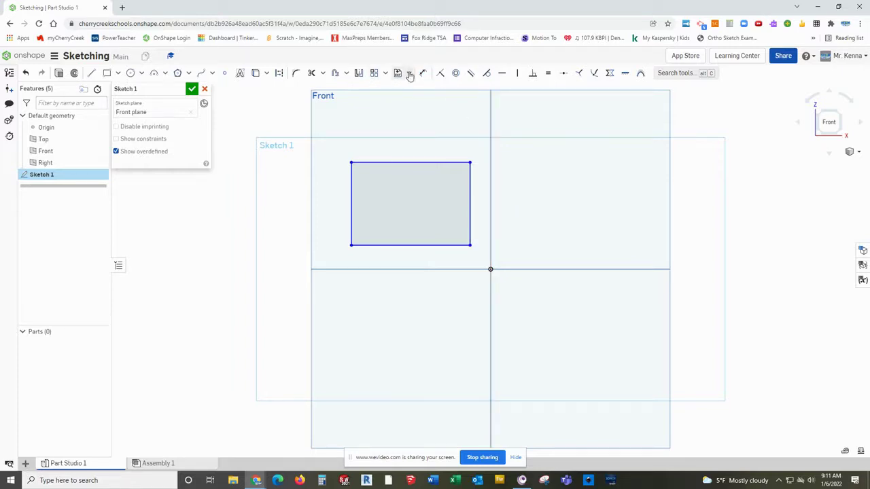
- Dimension the rectangle's right edge and set its height to 35 mm
{"action": "left_click", "coordinate": [423, 73]}
{"action": "left_click", "coordinate": [470, 186]}
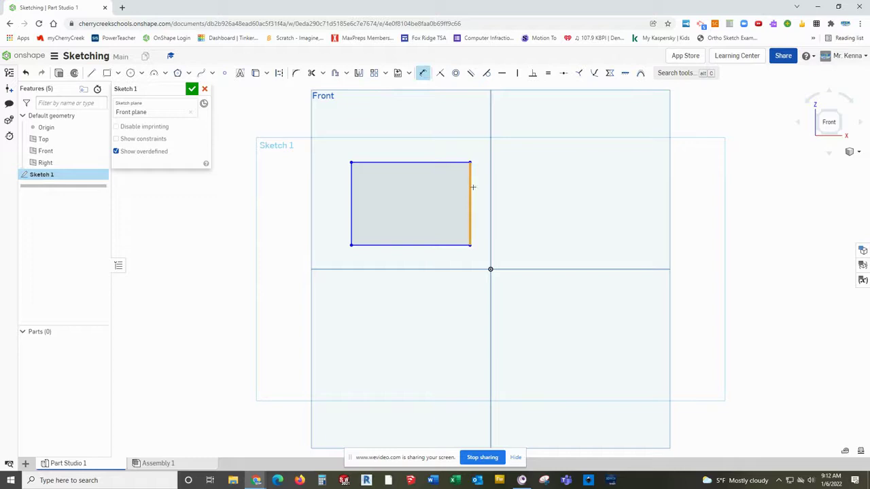
{"action": "left_click", "coordinate": [485, 186]}
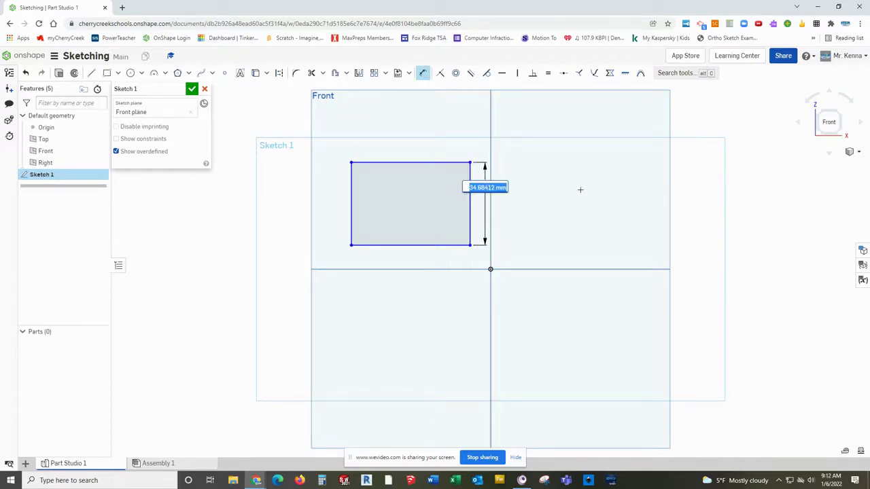
{"action": "type", "text": "35"}
{"action": "key", "text": "Return"}
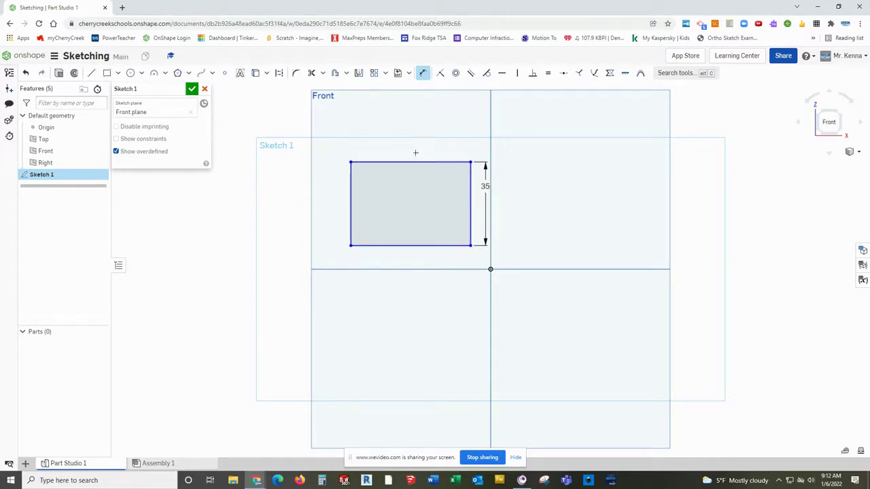
- Dimension the rectangle's bottom edge with a width of 80 mm, placing the dimension below it
{"action": "left_click", "coordinate": [423, 245]}
{"action": "left_click", "coordinate": [449, 260]}
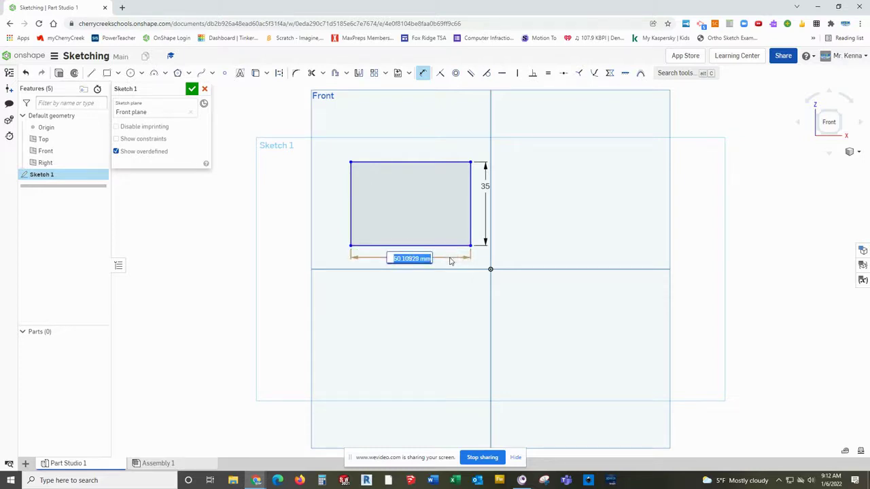
{"action": "type", "text": "80"}
{"action": "key", "text": "Return"}
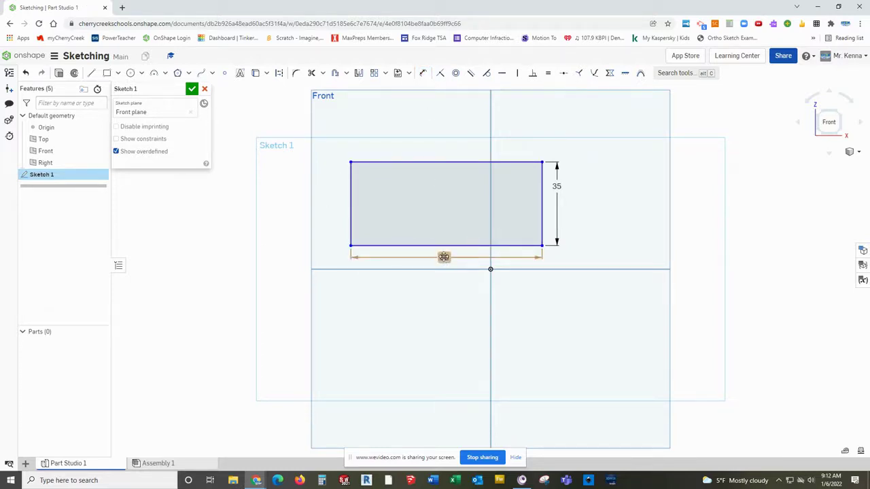
- Change the rectangle's width dimension to 50 mm
{"action": "double_click", "coordinate": [444, 257]}
{"action": "type", "text": "50"}
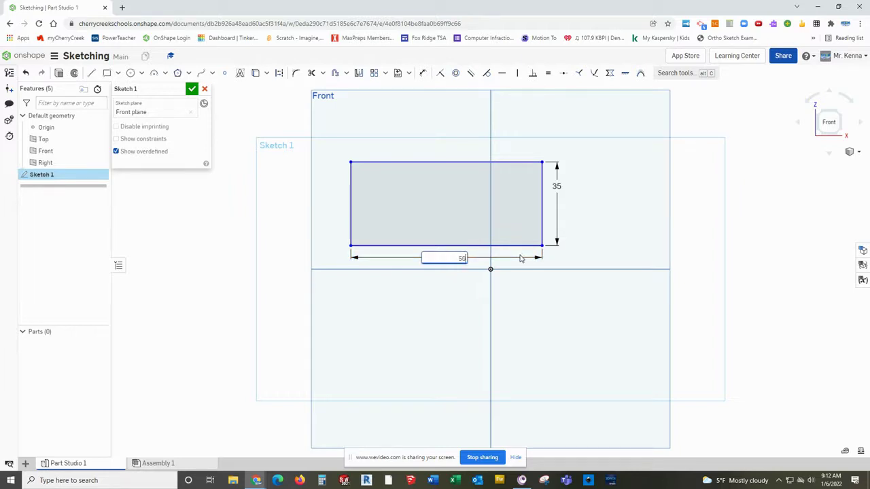
{"action": "key", "text": "Return"}
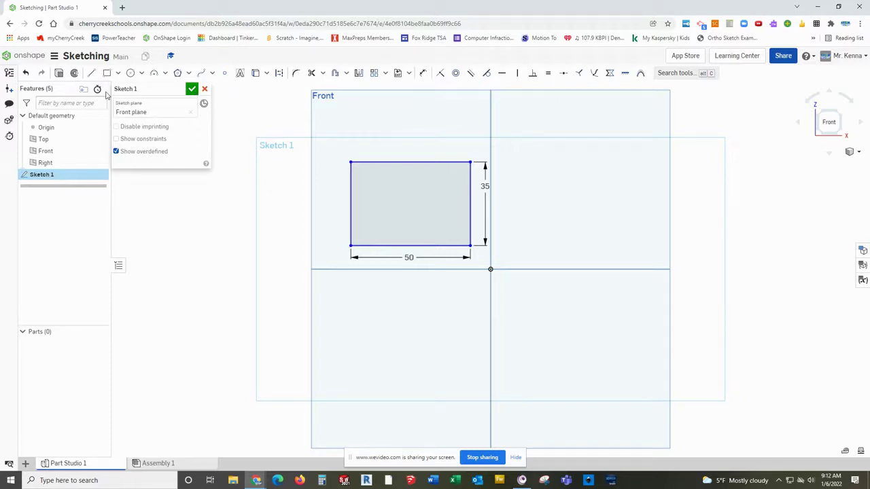
- Sketch a center point rectangle about 38.2 mm wide and 20.8 mm high, centered on the first rectangle's upper-left corner
{"action": "left_click", "coordinate": [118, 73]}
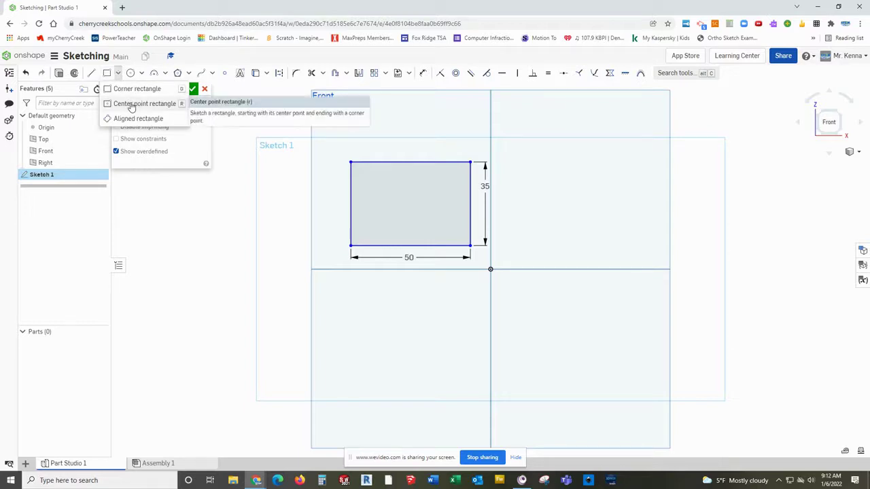
{"action": "left_click", "coordinate": [119, 73]}
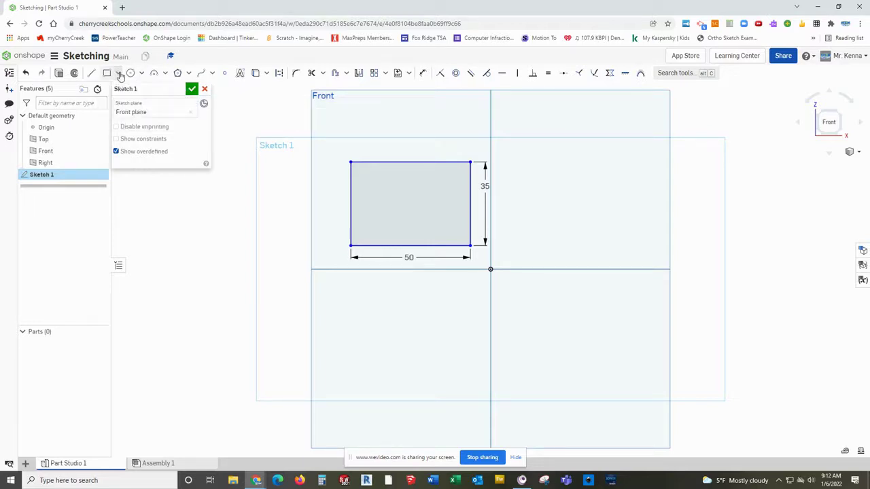
{"action": "left_click", "coordinate": [119, 74]}
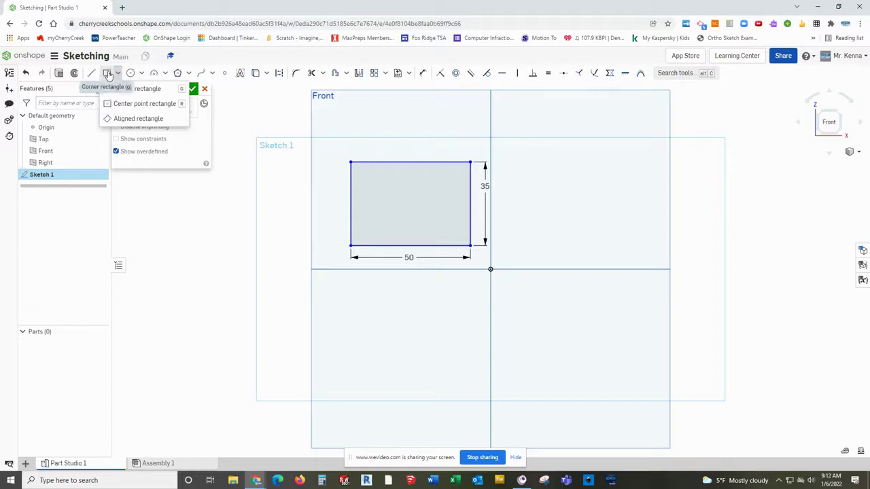
{"action": "left_click", "coordinate": [130, 105]}
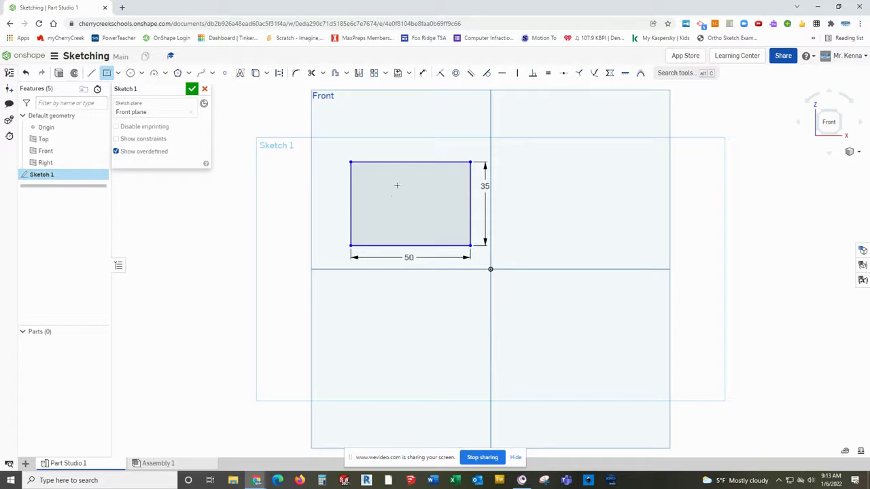
{"action": "left_click", "coordinate": [350, 162]}
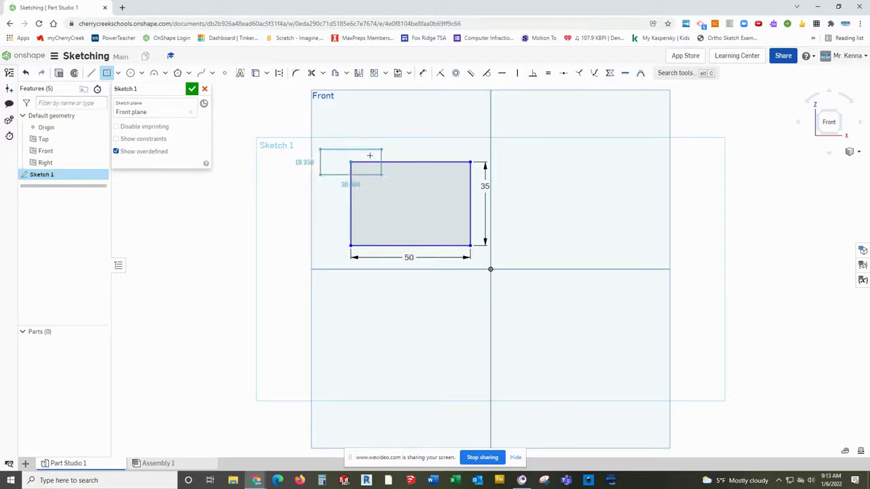
{"action": "left_click", "coordinate": [305, 187]}
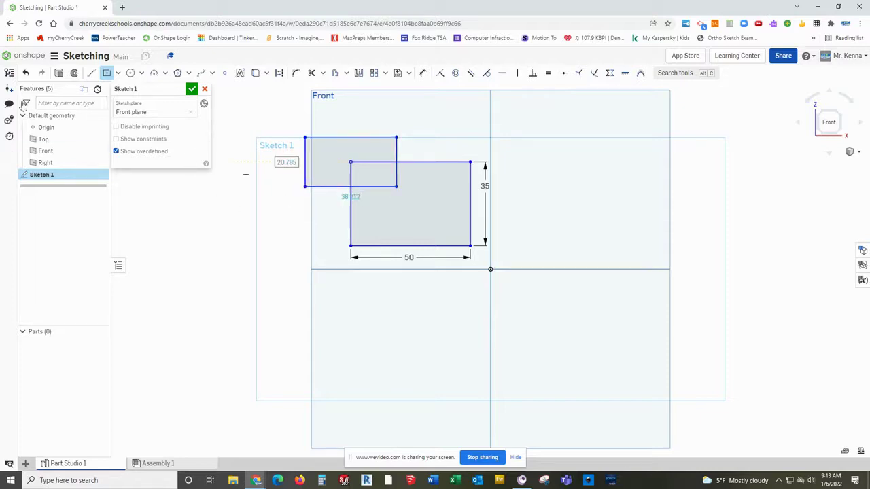
{"action": "left_click", "coordinate": [423, 72]}
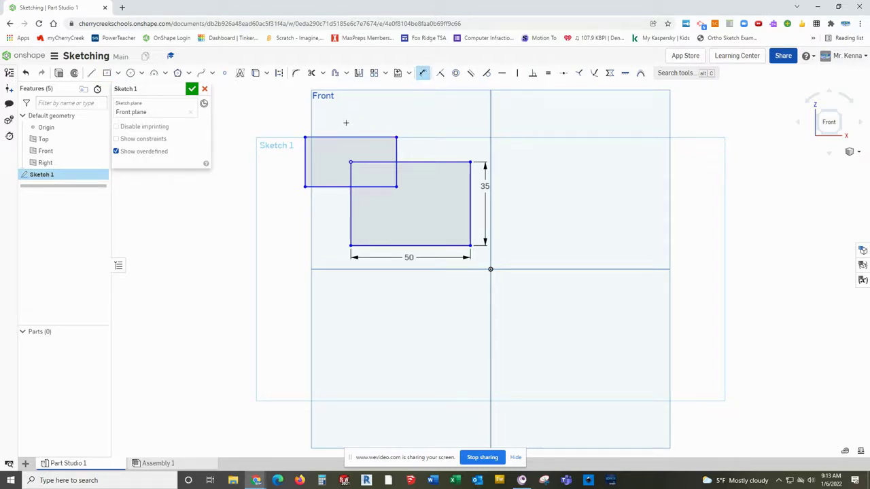
{"action": "left_click", "coordinate": [349, 132]}
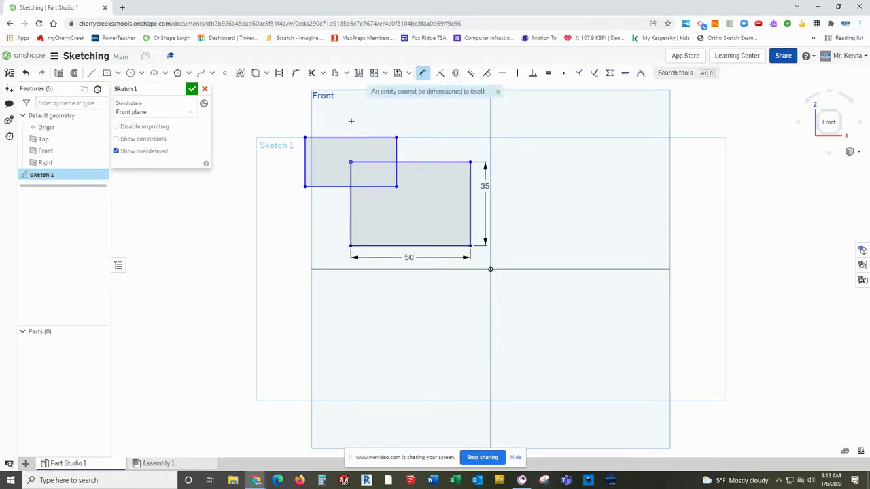
{"action": "key", "text": "Escape"}
{"action": "left_click", "coordinate": [423, 74]}
{"action": "key", "text": "Escape"}
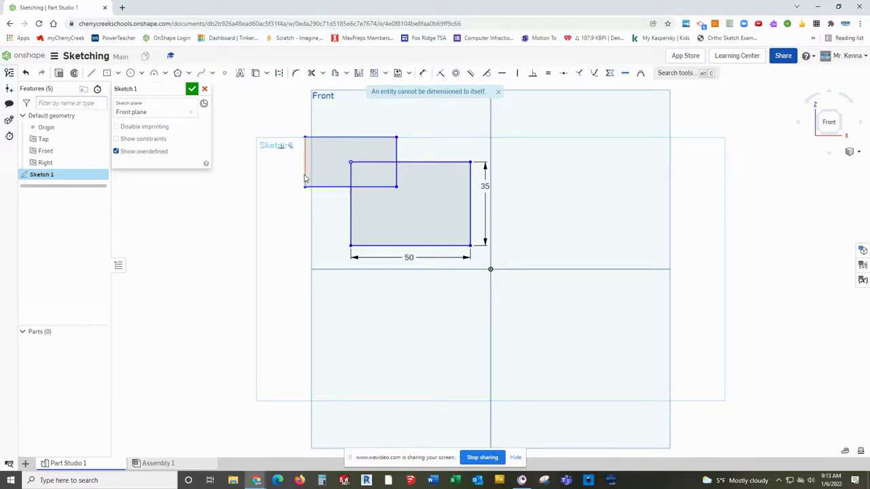
- Dimension the center point rectangle's left edge and set its height to 20 mm
{"action": "left_click", "coordinate": [423, 74]}
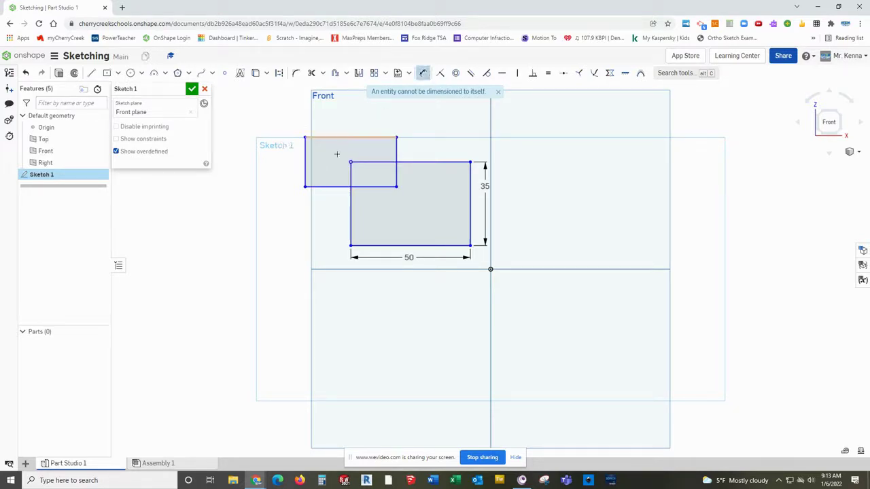
{"action": "left_click", "coordinate": [262, 196]}
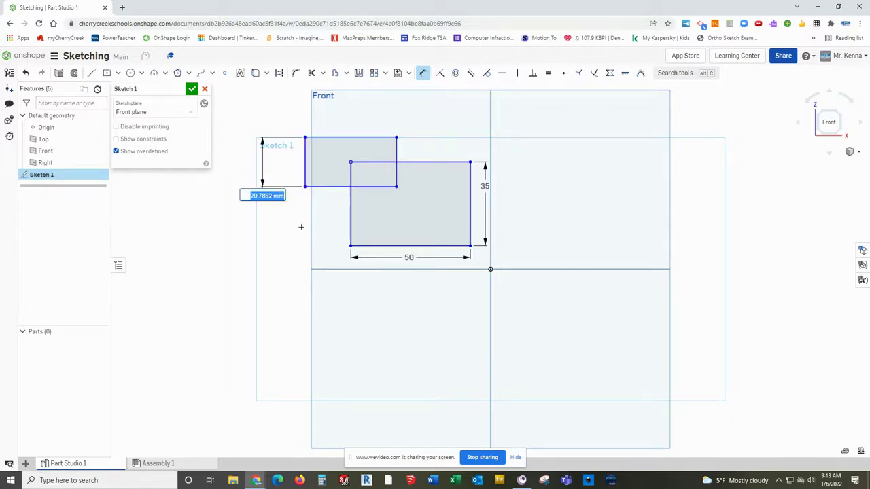
{"action": "type", "text": "20"}
{"action": "key", "text": "Return"}
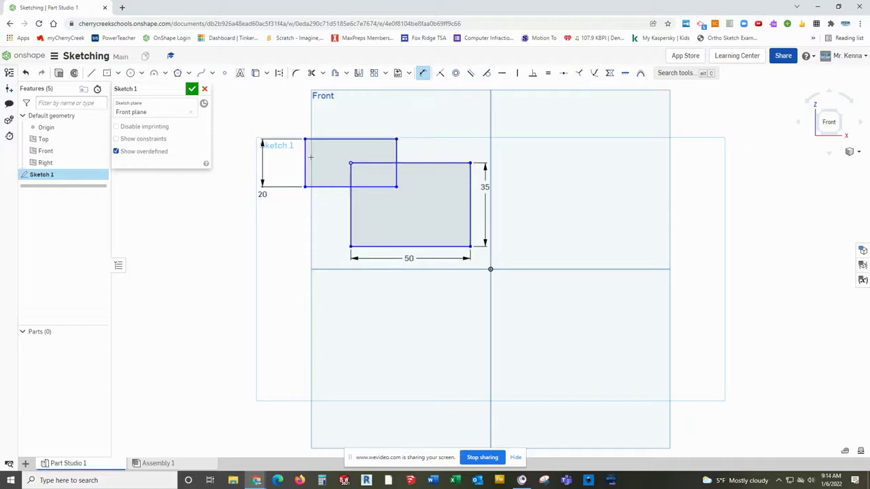
- Dimension the center point rectangle's top edge with a width of 40 mm, placing the dimension above it
{"action": "left_click", "coordinate": [347, 139]}
{"action": "left_click", "coordinate": [349, 127]}
{"action": "type", "text": "40"}
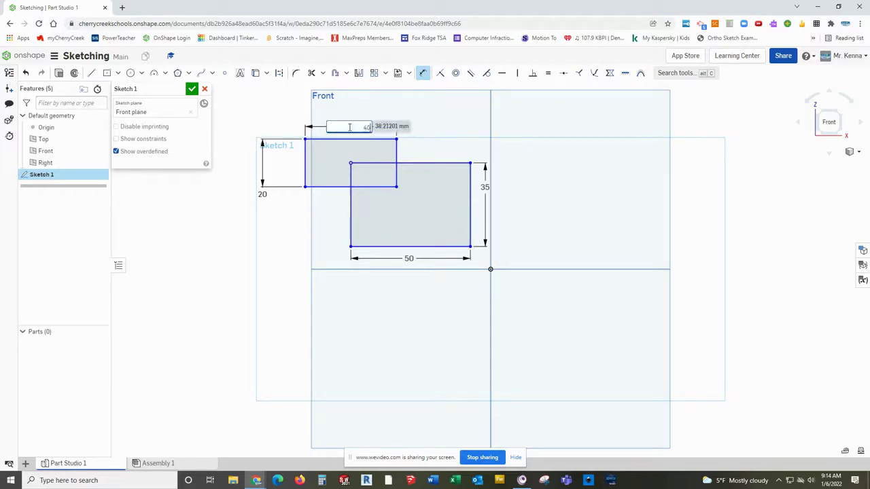
{"action": "key", "text": "Return"}
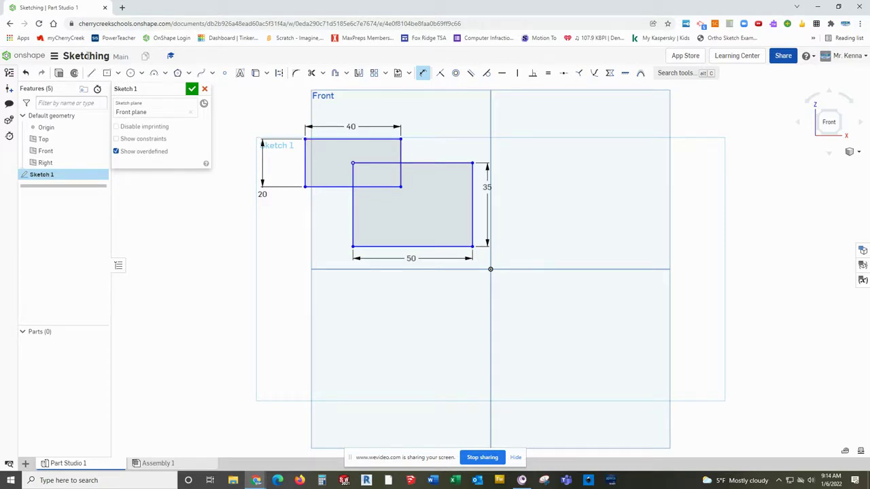
- Sketch a center point circle about 27 mm in diameter in the Front plane's upper-right quadrant
{"action": "left_click", "coordinate": [133, 76]}
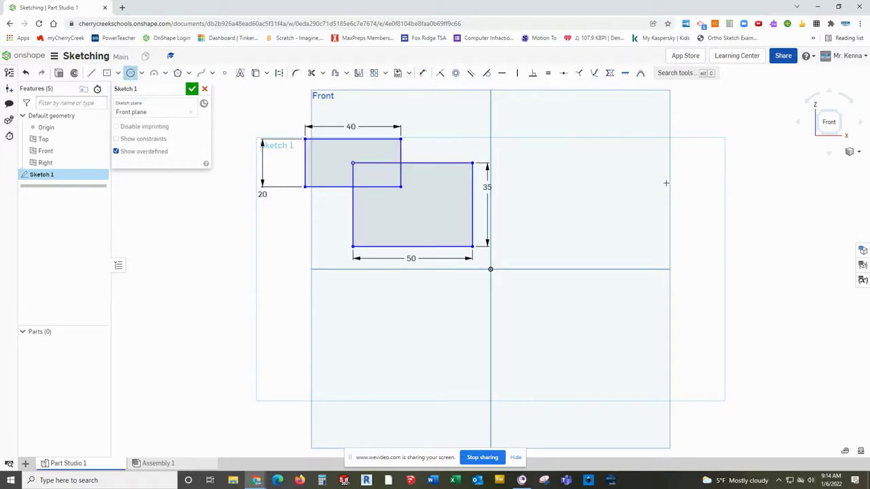
{"action": "left_click", "coordinate": [583, 169]}
{"action": "left_click", "coordinate": [562, 194]}
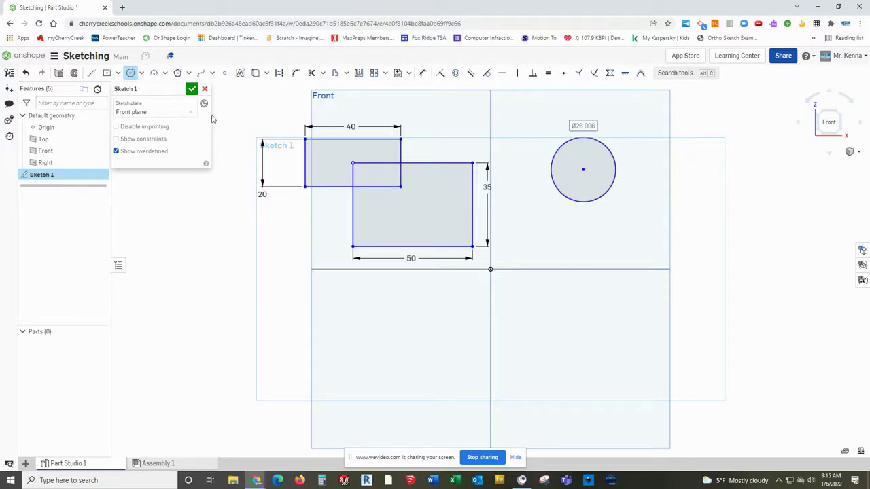
- Dimension the circle with a diameter of 32 mm, placing the dimension inside it
{"action": "left_click", "coordinate": [425, 76]}
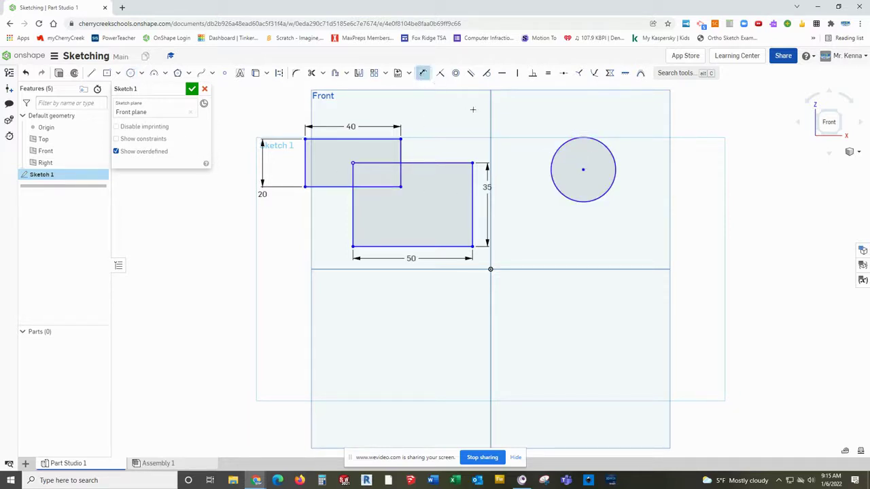
{"action": "left_click", "coordinate": [560, 144]}
{"action": "left_click", "coordinate": [584, 161]}
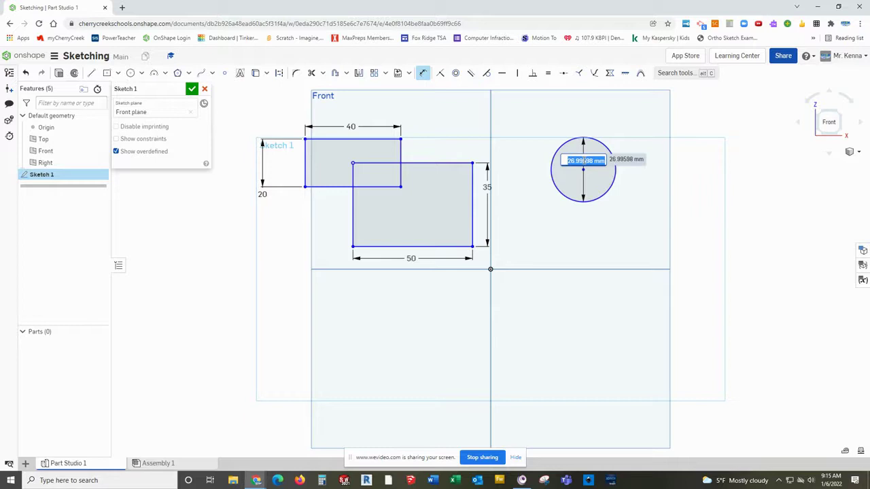
{"action": "type", "text": "33"}
{"action": "key", "text": "Return"}
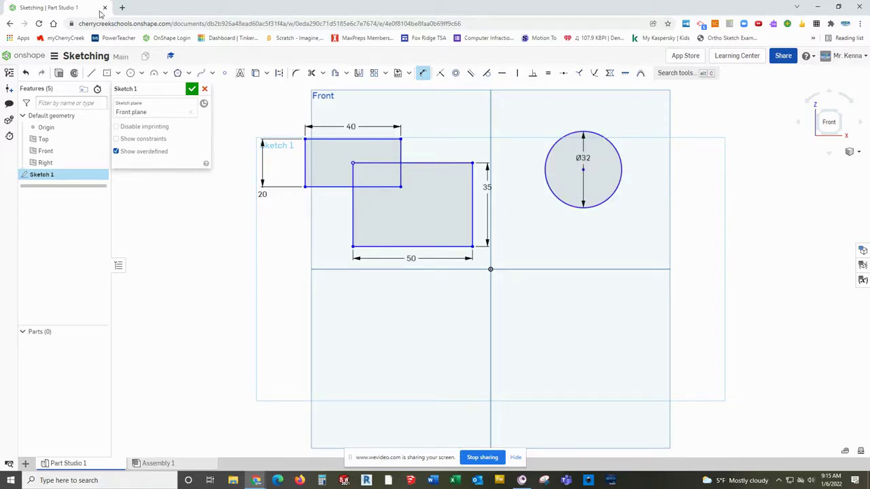
- Sketch a horizontal ellipse about 28.4 mm wide and 14.5 mm high, below and to the right of the circle
{"action": "left_click", "coordinate": [143, 73]}
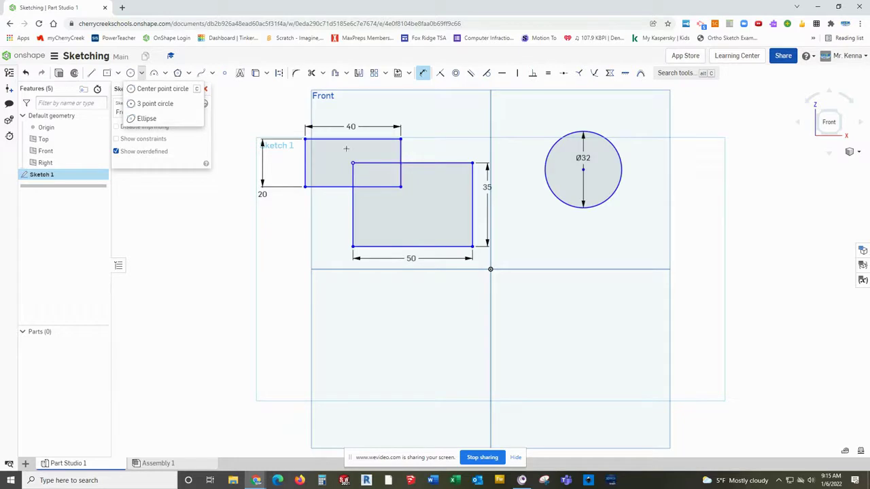
{"action": "left_click", "coordinate": [162, 119]}
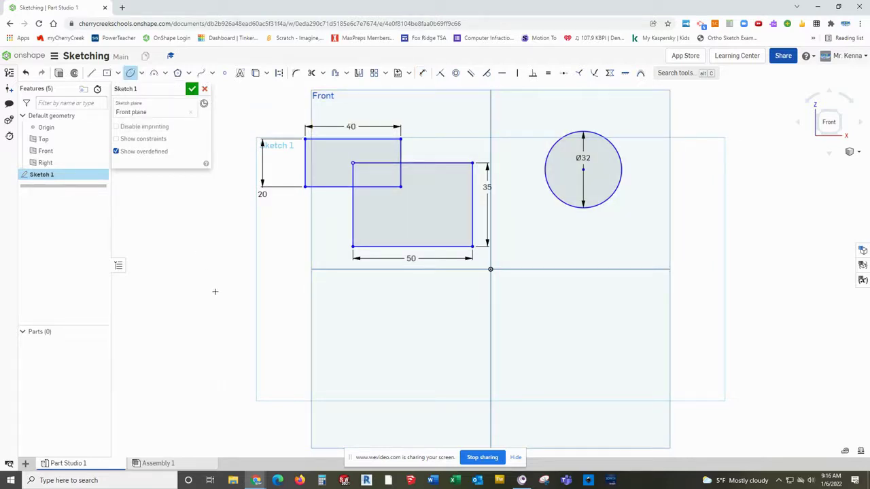
{"action": "left_click", "coordinate": [654, 239]}
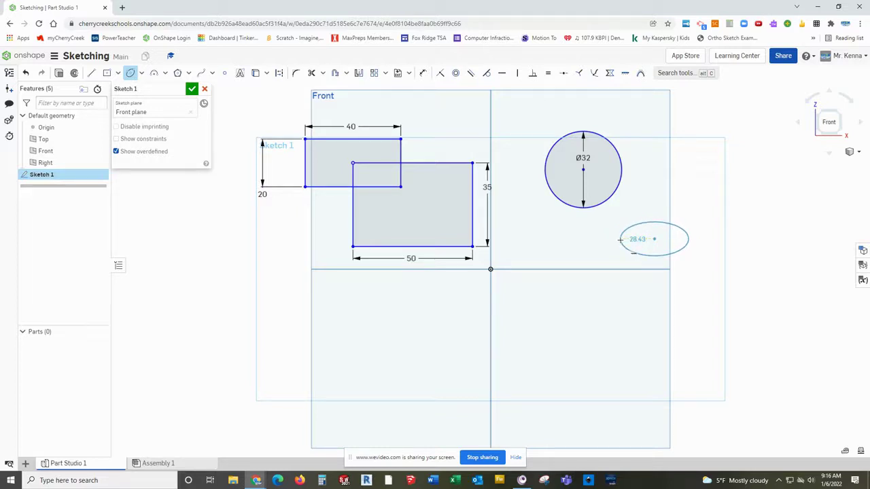
{"action": "left_click", "coordinate": [620, 239]}
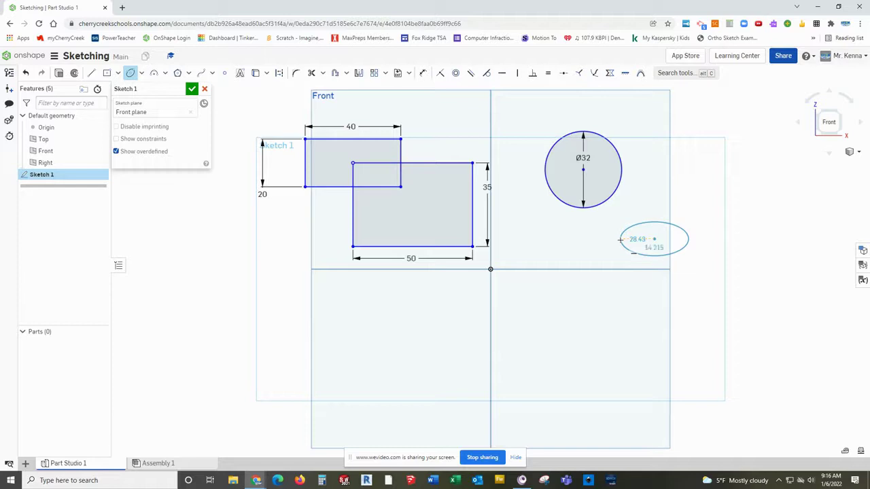
{"action": "left_click", "coordinate": [657, 256]}
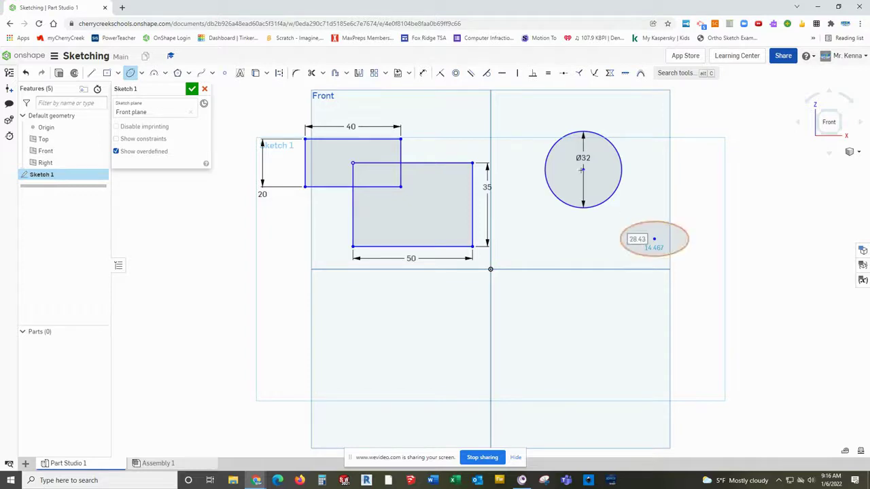
{"action": "left_click", "coordinate": [130, 73]}
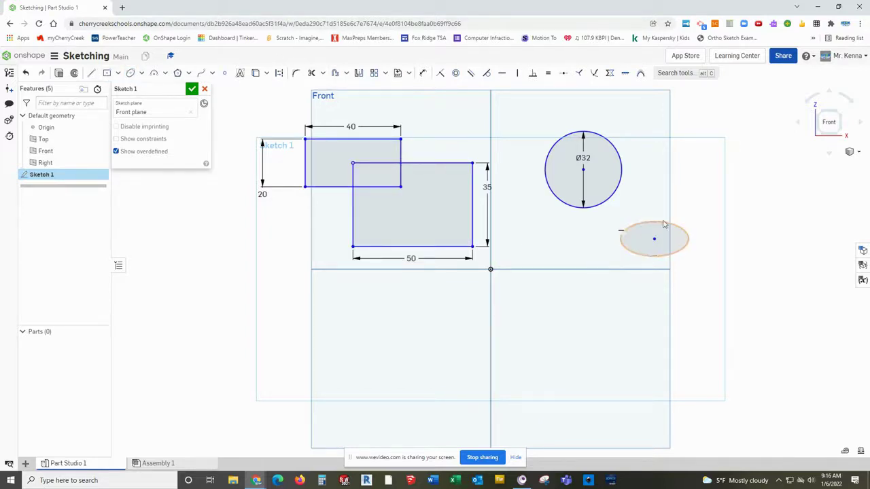
- Dimension the ellipse's horizontal axis and set its width to 30 mm, placing the dimension above it
{"action": "left_click", "coordinate": [421, 75]}
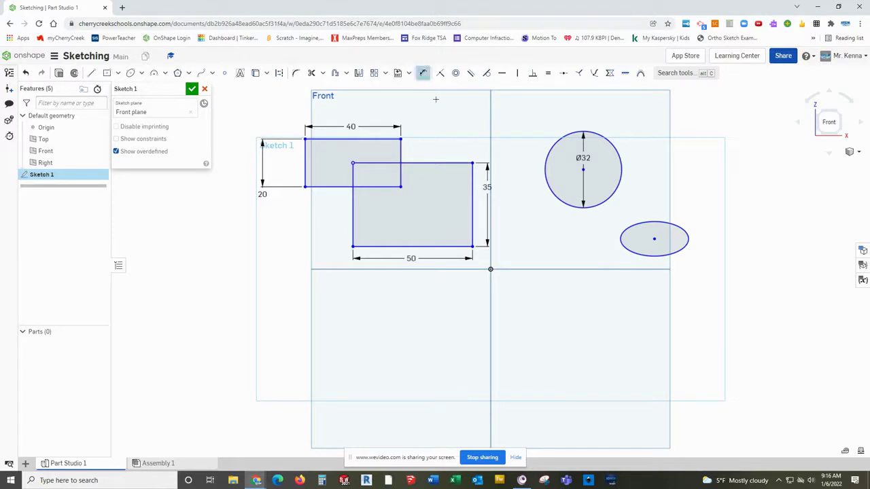
{"action": "left_click", "coordinate": [657, 219]}
{"action": "left_click", "coordinate": [654, 210]}
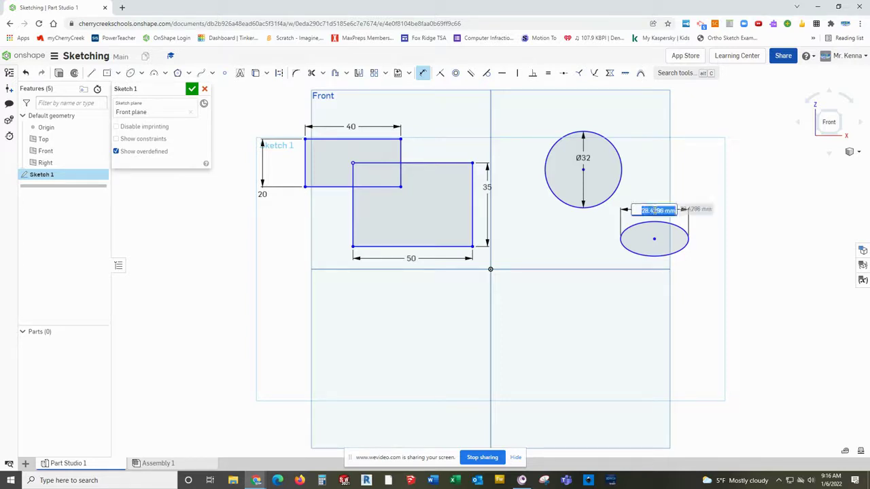
{"action": "type", "text": "30"}
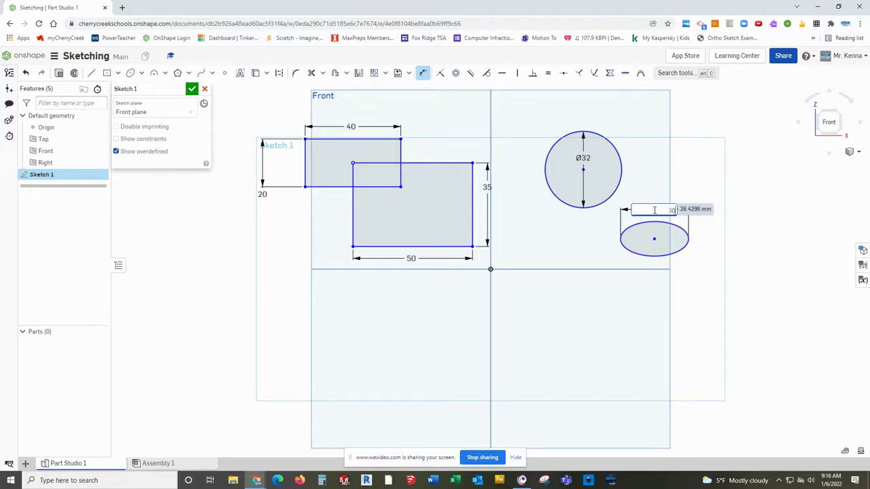
{"action": "key", "text": "Return"}
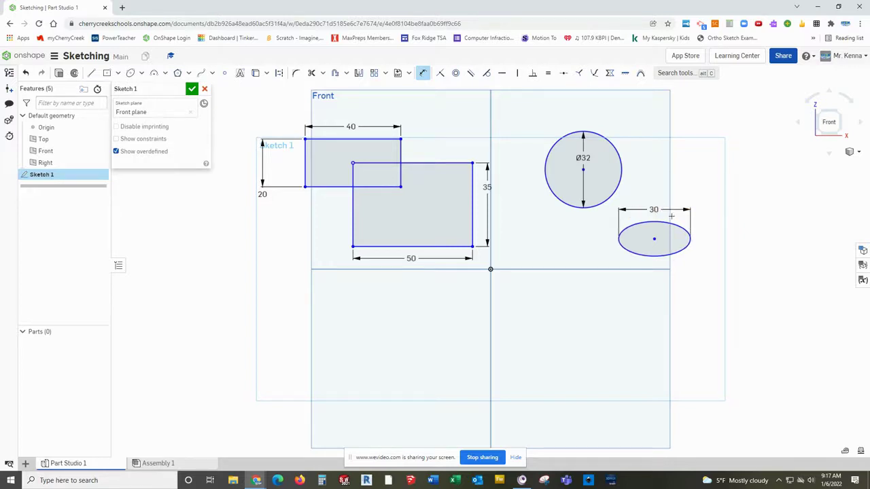
- Dimension the ellipse's vertical axis and set its height to 15 mm, placing the dimension to its right
{"action": "left_click", "coordinate": [669, 222]}
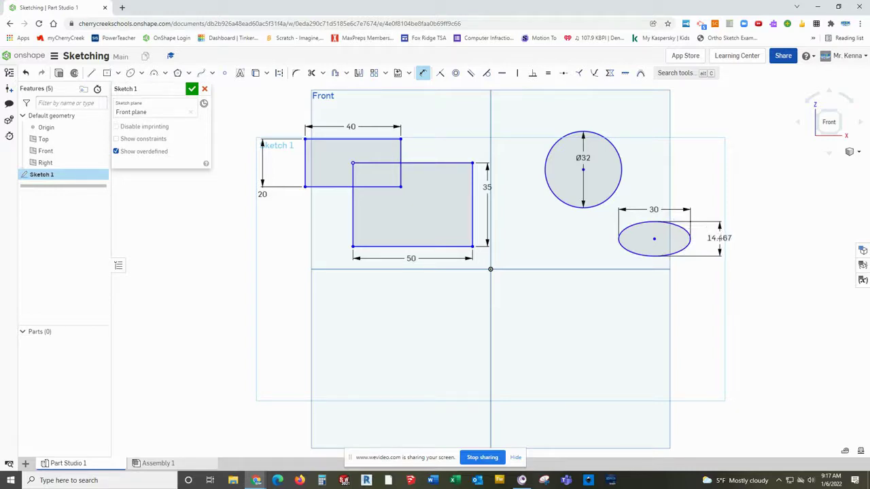
{"action": "left_click", "coordinate": [719, 238]}
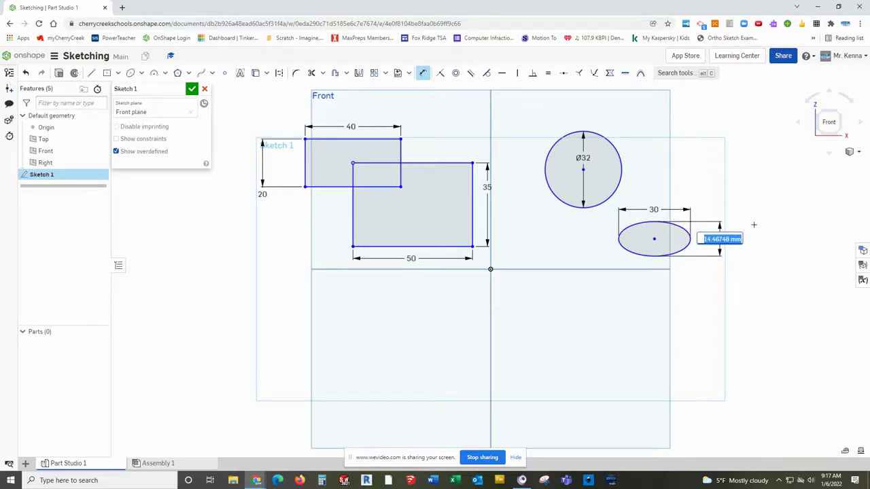
{"action": "type", "text": "15"}
{"action": "key", "text": "Return"}
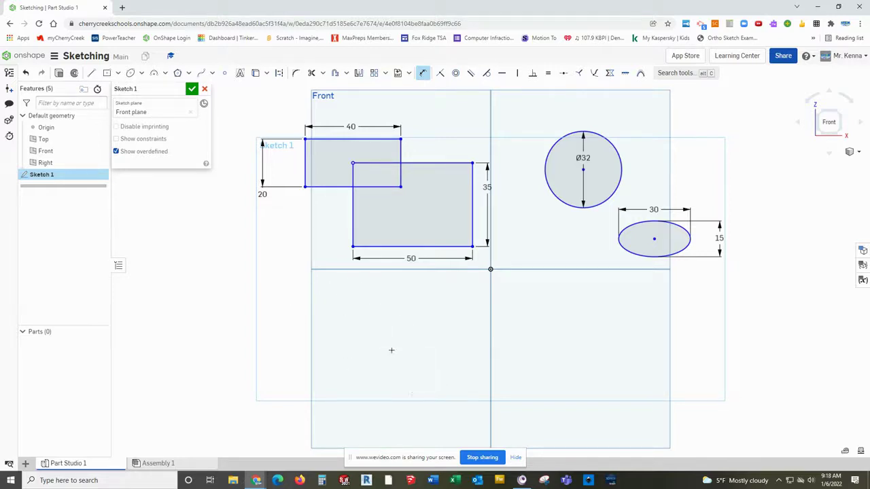
- Sketch an L-shape in the lower-left quadrant from a vertical line about 35.3 mm long and a connected horizontal line about 35.6 mm long
{"action": "left_click", "coordinate": [90, 74]}
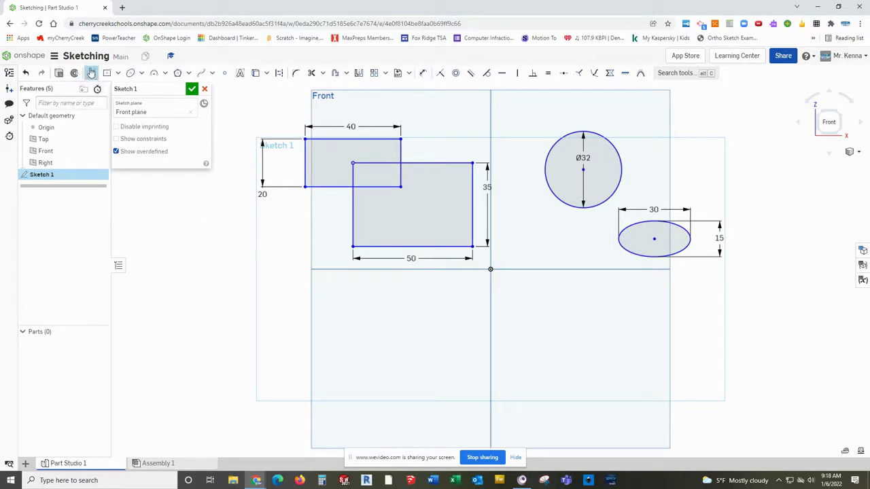
{"action": "left_click", "coordinate": [368, 310]}
{"action": "left_click", "coordinate": [368, 392]}
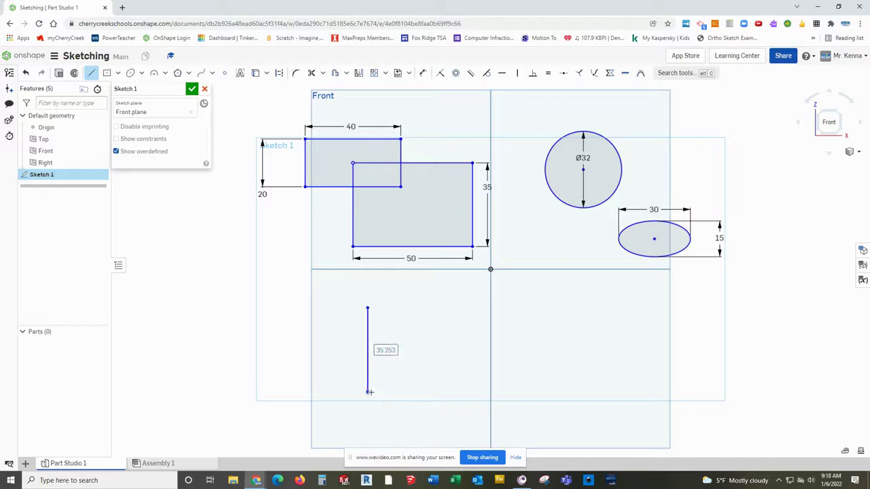
{"action": "left_click", "coordinate": [453, 393]}
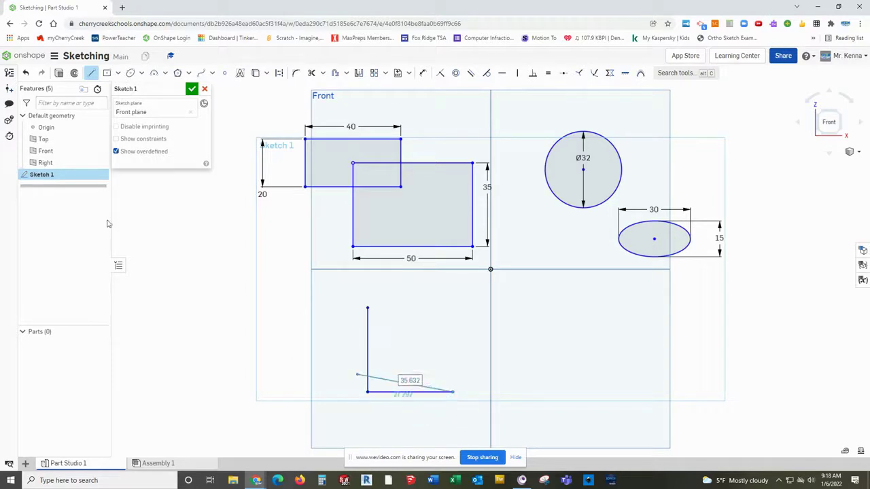
{"action": "left_click", "coordinate": [88, 76]}
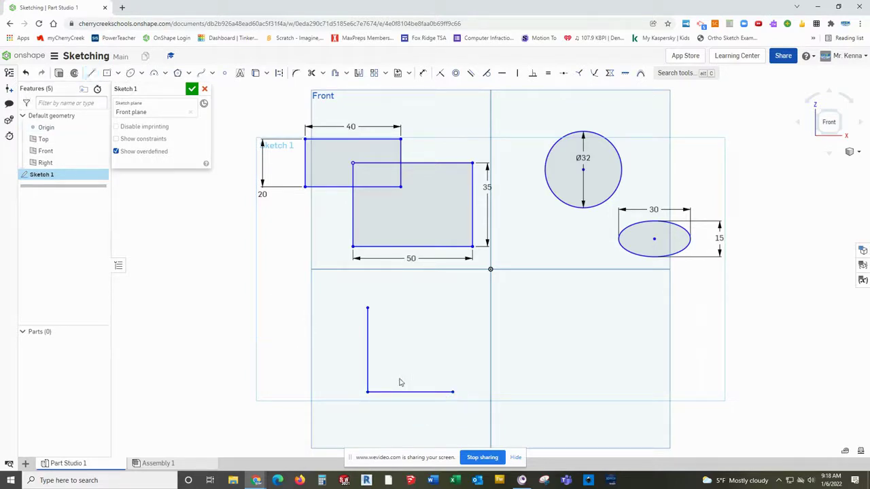
- Apply an Equal constraint to the vertical and horizontal lines of the L-shape
{"action": "left_click", "coordinate": [418, 393]}
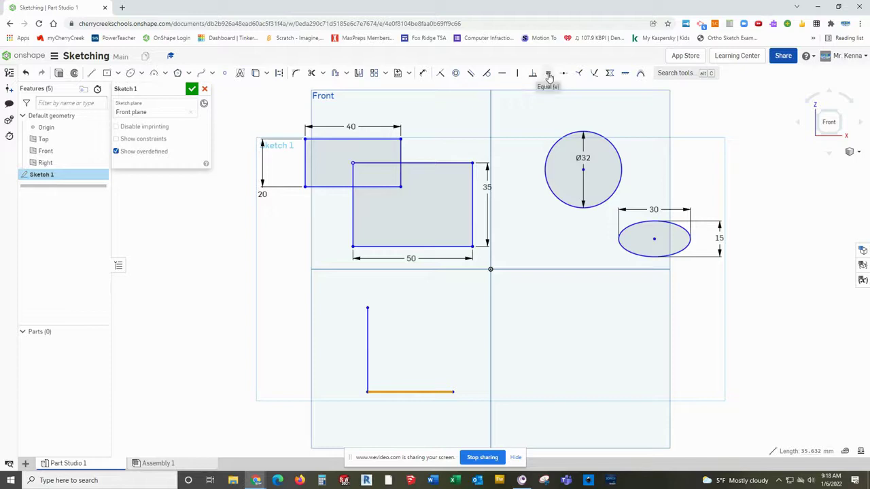
{"action": "left_click", "coordinate": [408, 344]}
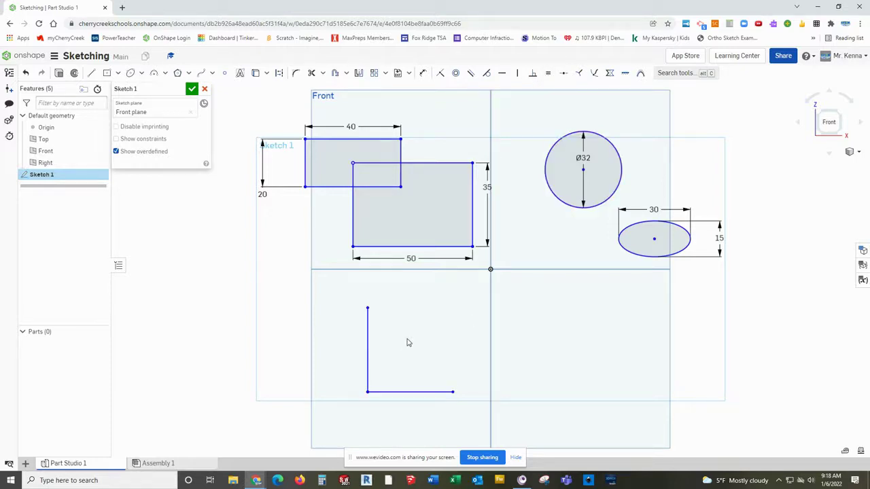
{"action": "left_click", "coordinate": [367, 344]}
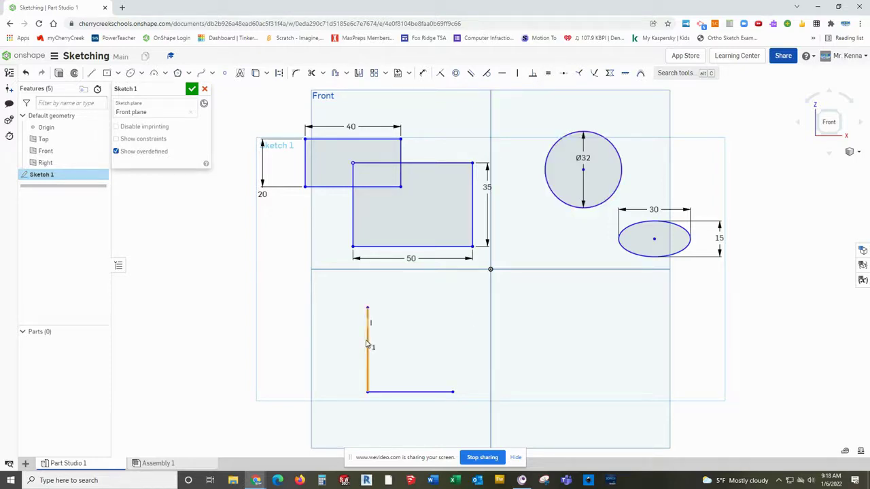
{"action": "left_click", "coordinate": [412, 393]}
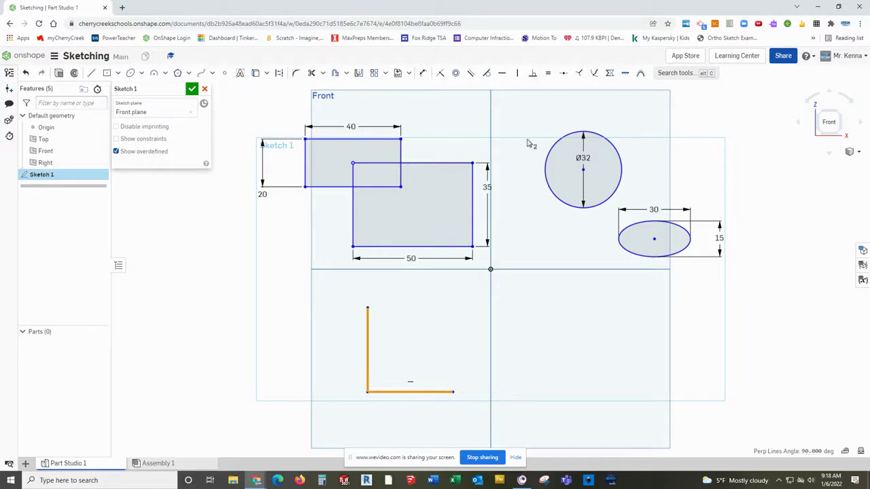
{"action": "left_click", "coordinate": [547, 74]}
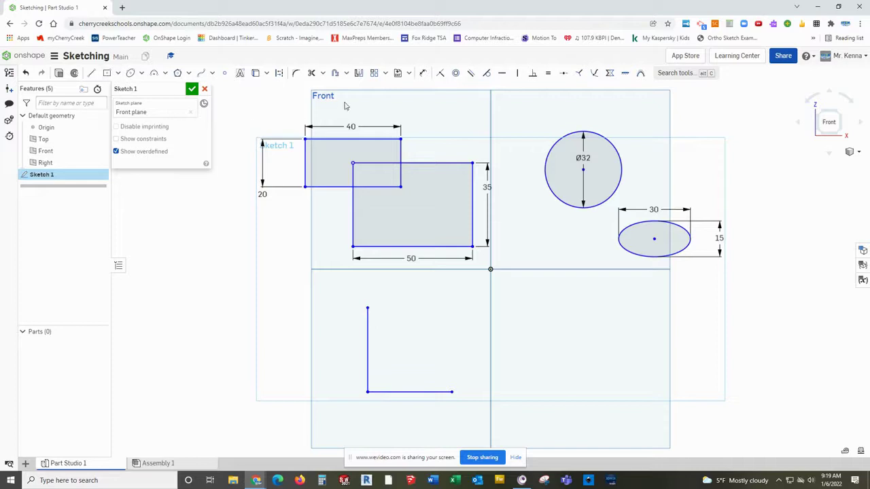
- Dimension the L-shape's vertical line and set its length to 30 mm, placing the dimension to its left
{"action": "left_click", "coordinate": [423, 72]}
{"action": "left_click", "coordinate": [365, 337]}
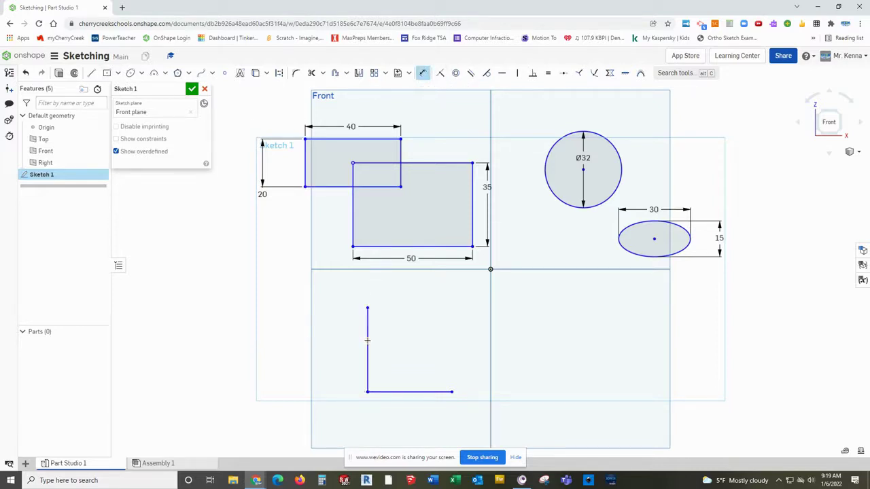
{"action": "left_click", "coordinate": [332, 349]}
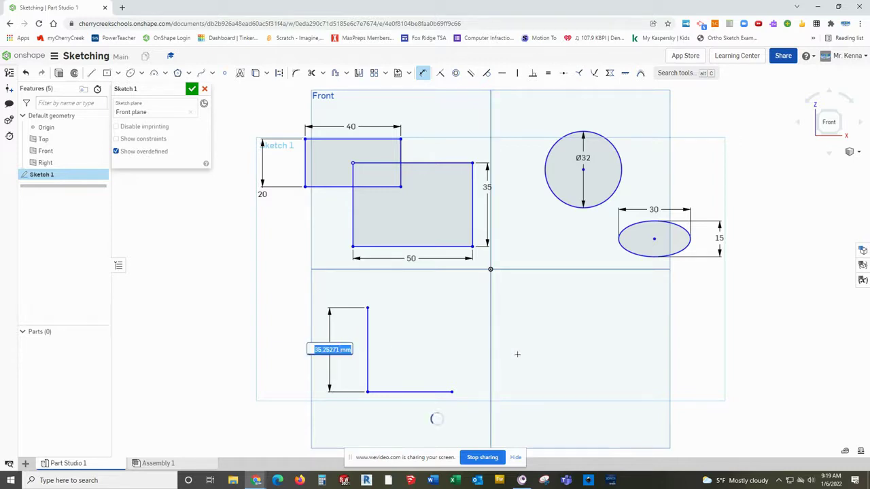
{"action": "key", "text": "Return"}
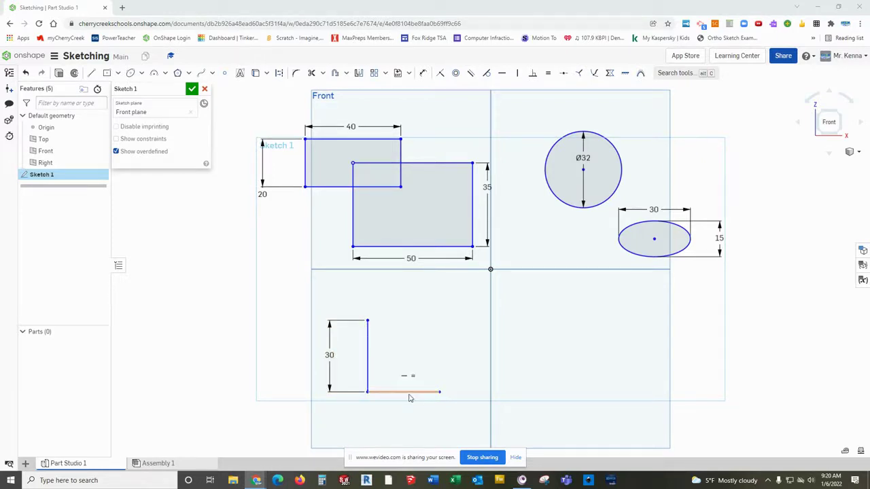
- Change the length of the L-shape's vertical line to 40 mm
{"action": "double_click", "coordinate": [330, 355]}
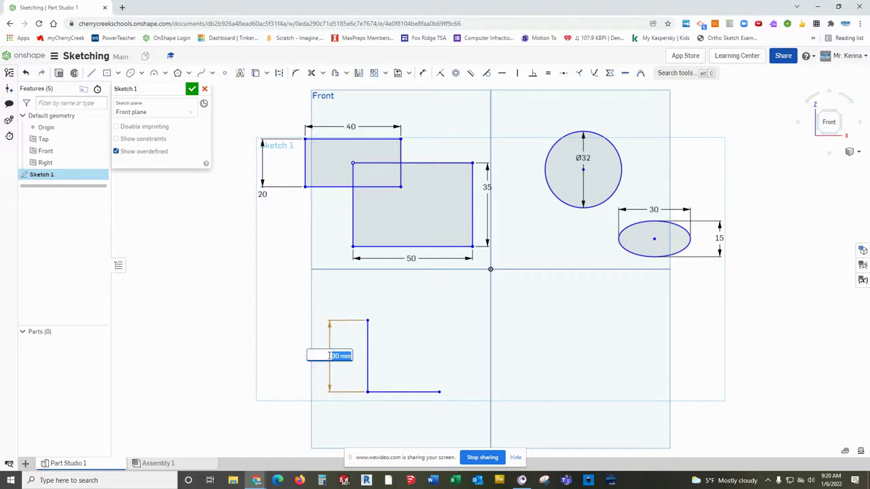
{"action": "type", "text": "40"}
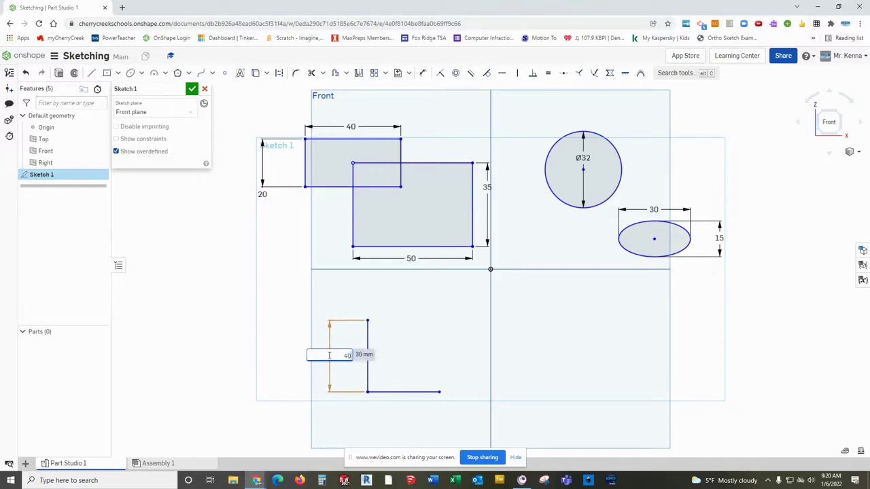
{"action": "key", "text": "Return"}
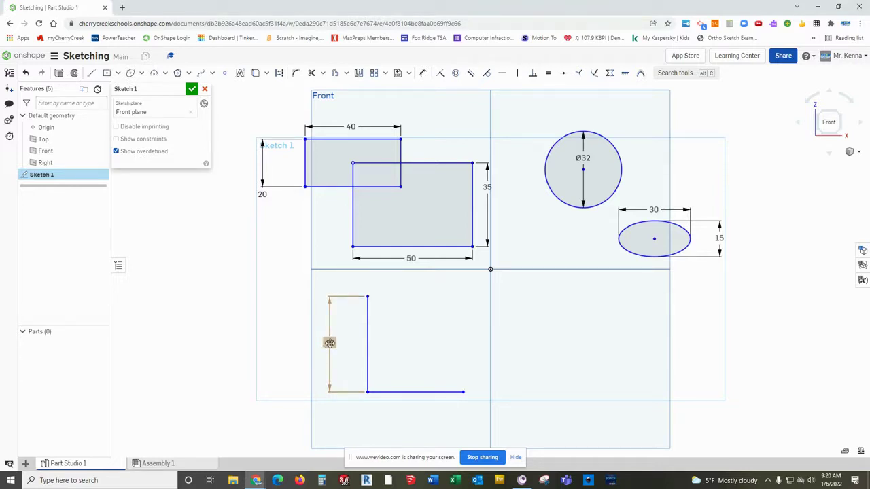
- Set the L-shape's vertical line back to 30 mm and move its dimension closer to the line
{"action": "double_click", "coordinate": [330, 343]}
{"action": "type", "text": "30"}
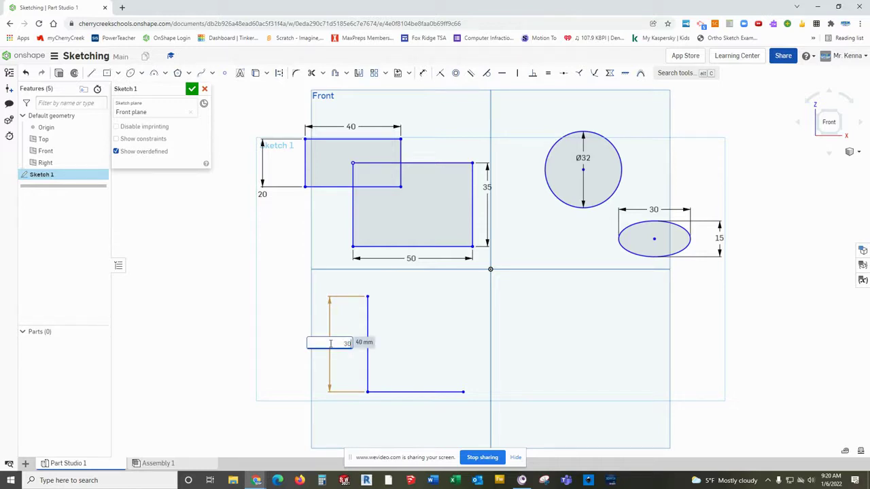
{"action": "key", "text": "Return"}
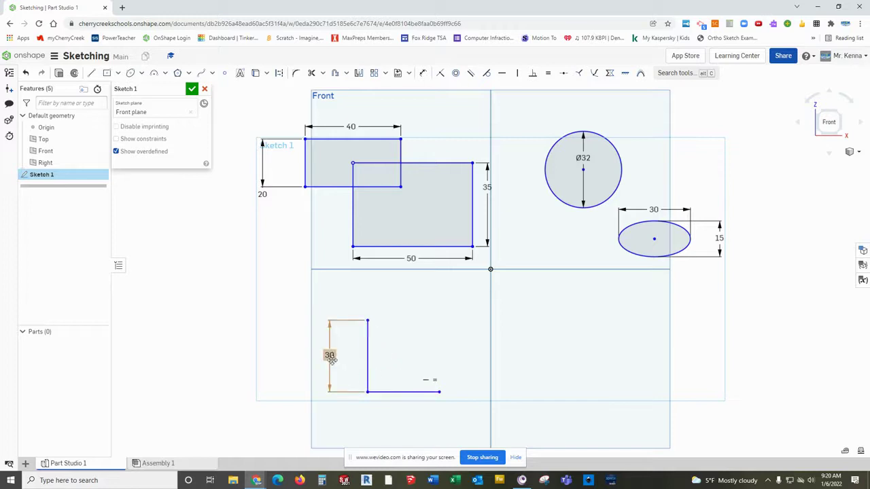
{"action": "left_click_drag", "start_coordinate": [330, 355], "coordinate": [354, 355]}
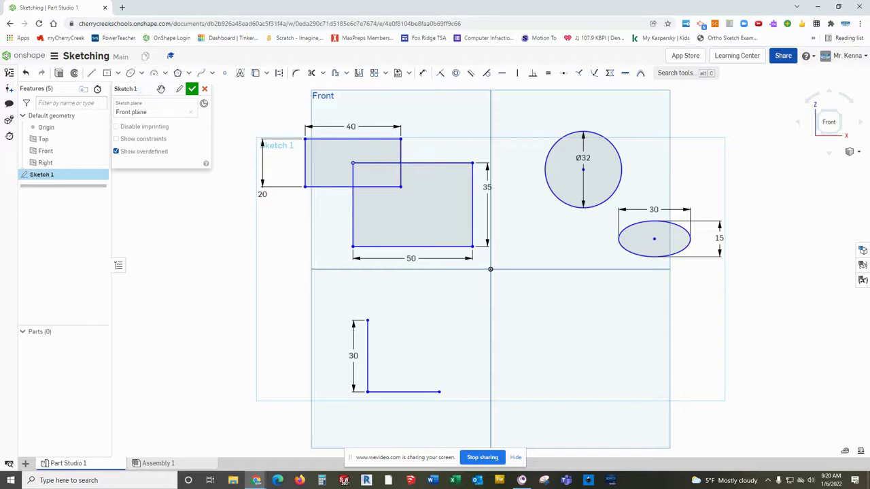
- Sketch a shallow 3 point arc about 15.7 mm wide, bulging upward, from the vertical line's top end toward the left
{"action": "left_click", "coordinate": [155, 73]}
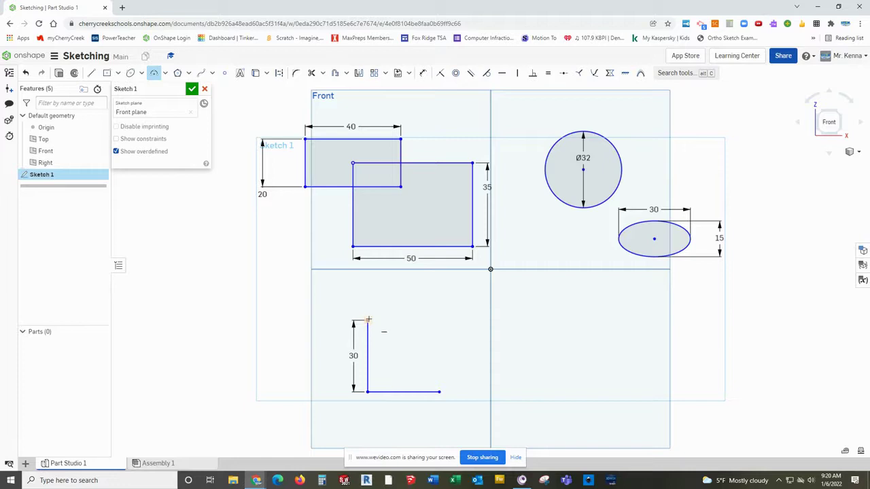
{"action": "left_click", "coordinate": [367, 321]}
{"action": "left_click", "coordinate": [330, 320]}
{"action": "left_click", "coordinate": [353, 311]}
- Dimension the horizontal distance between the arc's endpoints and set it to 15 mm, placing the dimension above the arc
{"action": "left_click", "coordinate": [423, 75]}
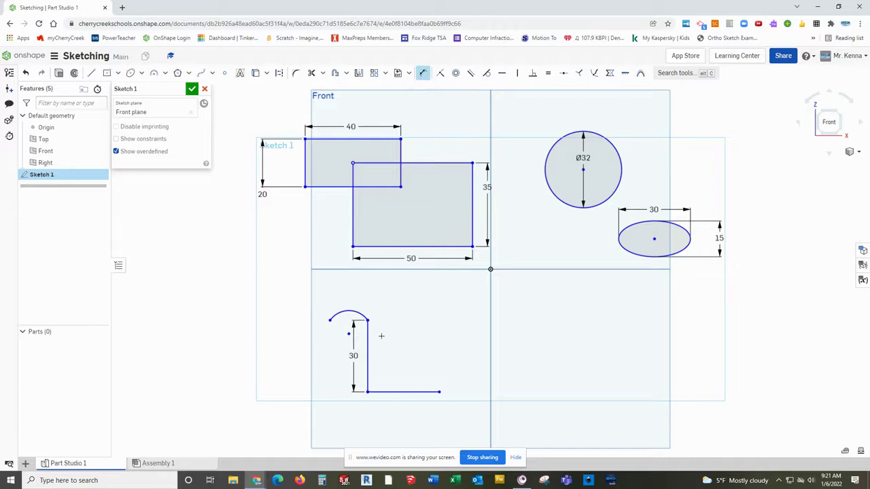
{"action": "left_click", "coordinate": [329, 322]}
{"action": "left_click", "coordinate": [348, 275]}
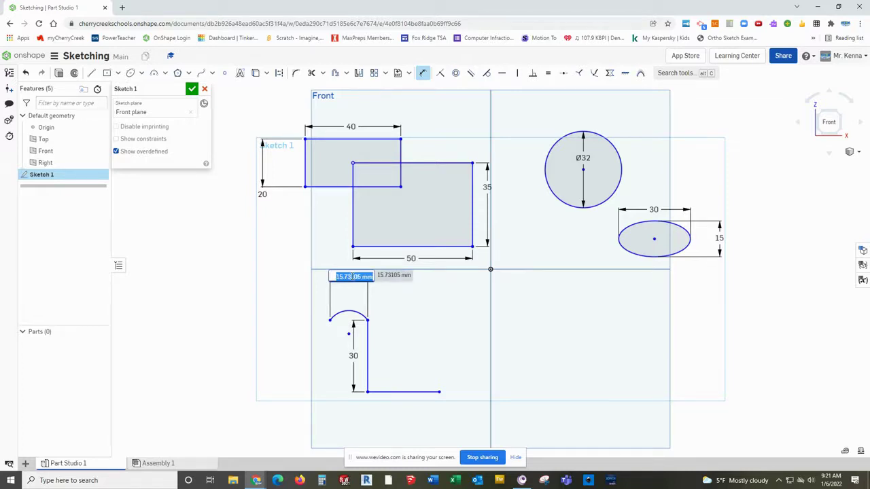
{"action": "type", "text": "15"}
{"action": "key", "text": "Return"}
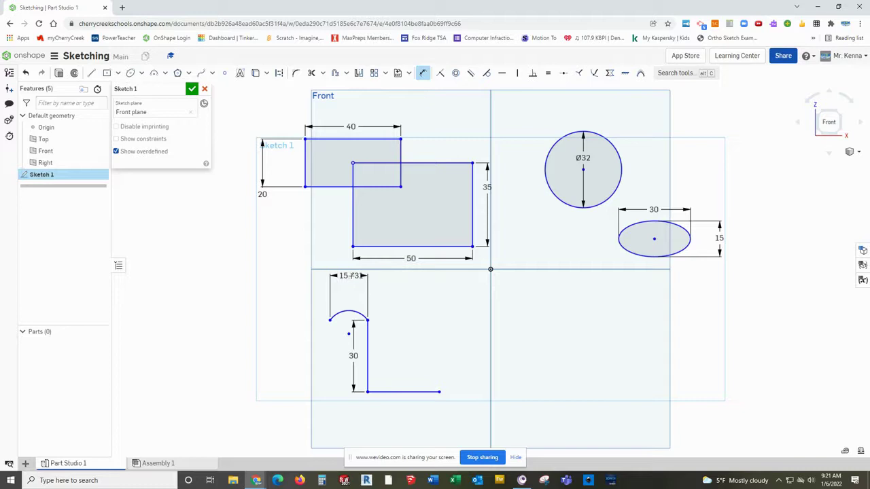
- Dimension the top arc's radius, place the dimension just above the arc and set it to 10 mm
{"action": "left_click", "coordinate": [346, 310]}
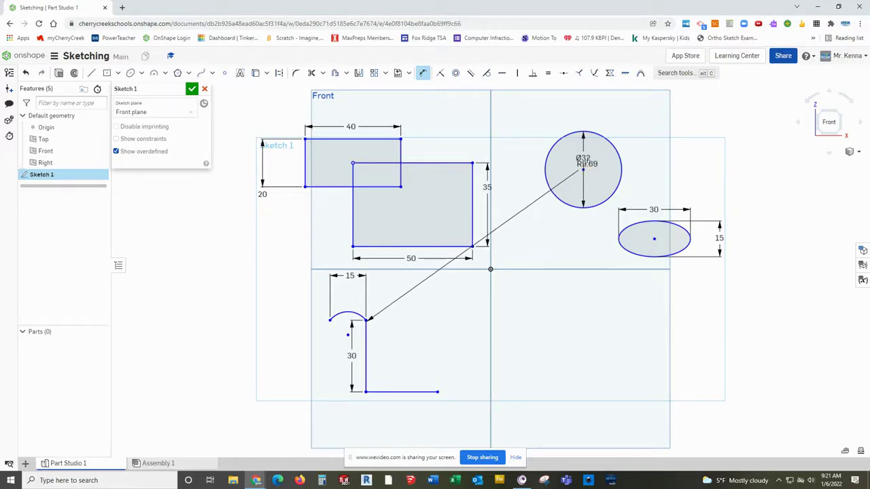
{"action": "left_click_drag", "start_coordinate": [583, 169], "coordinate": [347, 297]}
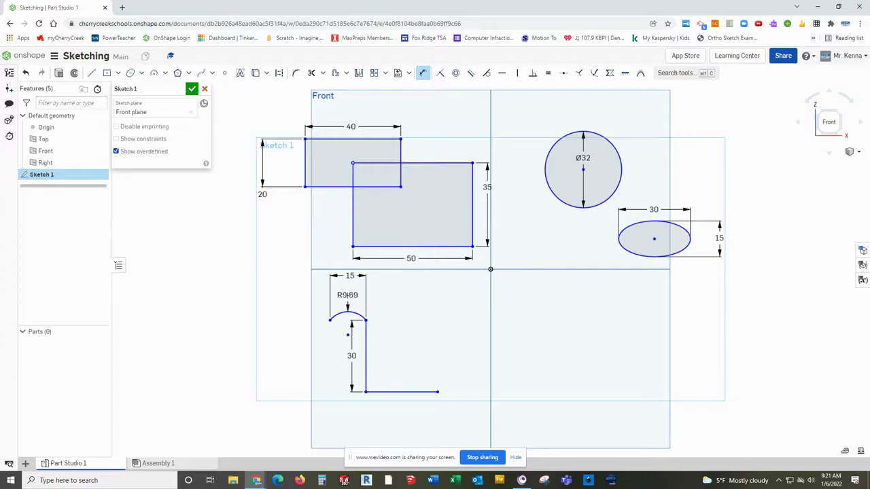
{"action": "double_click", "coordinate": [347, 295]}
{"action": "type", "text": "1"}
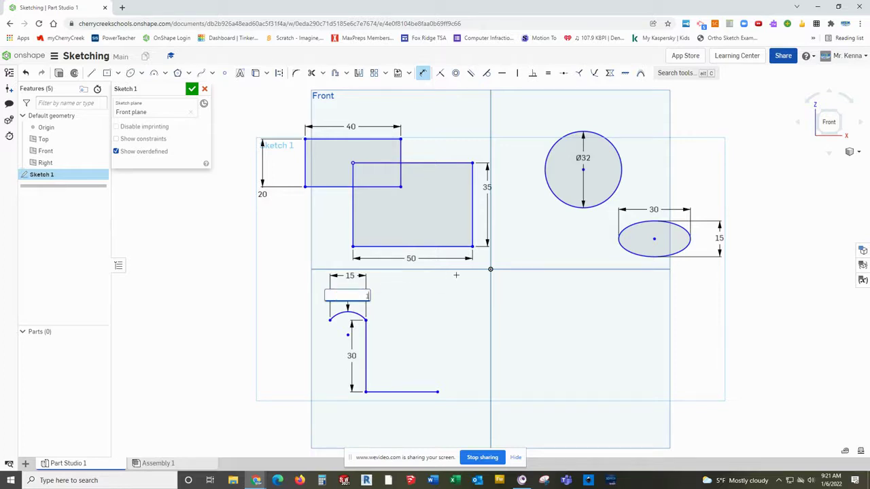
{"action": "type", "text": "0"}
{"action": "key", "text": "Return"}
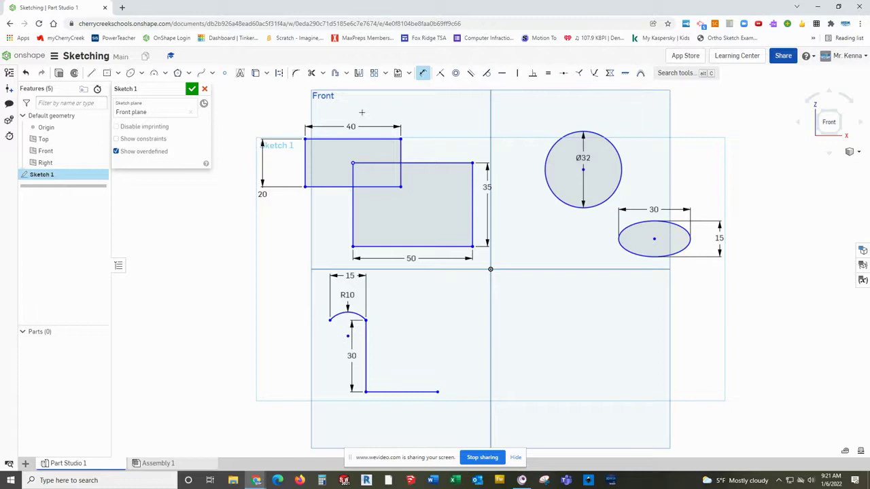
- Sketch a tangent arc from the horizontal line's right end, curving down to a point about 17.4 mm directly below
{"action": "left_click", "coordinate": [164, 73]}
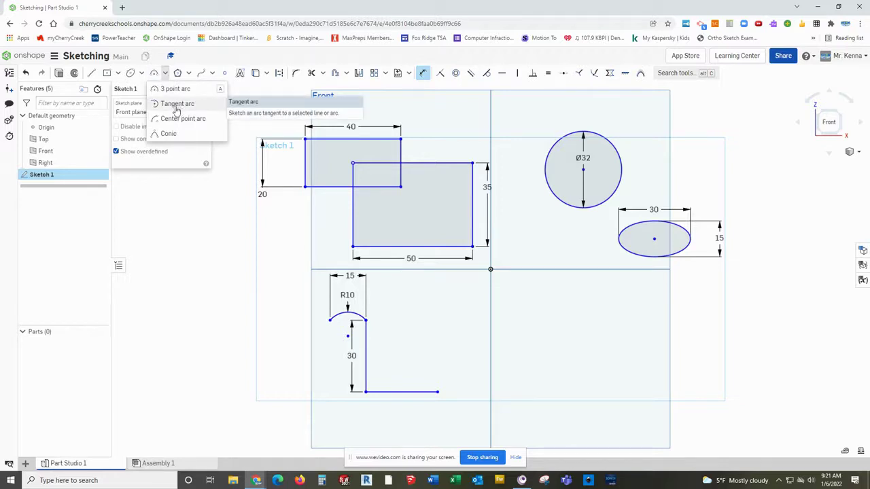
{"action": "left_click", "coordinate": [170, 104]}
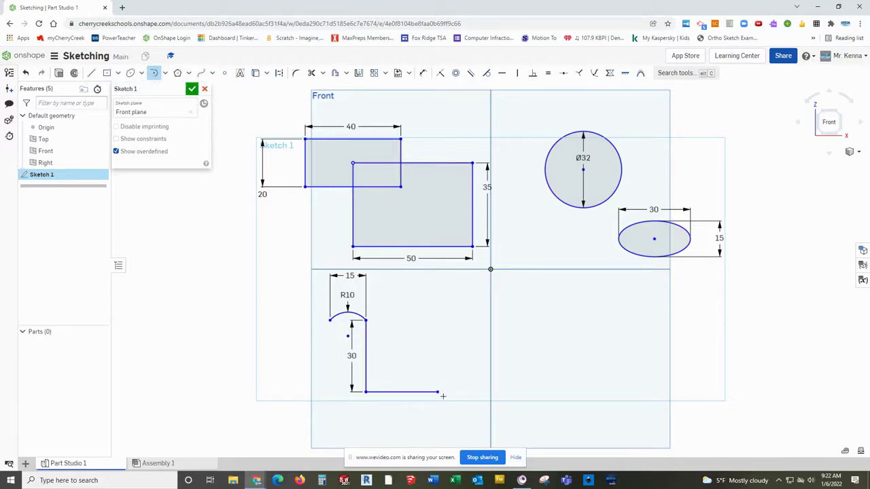
{"action": "left_click", "coordinate": [438, 393]}
{"action": "left_click", "coordinate": [439, 434]}
- Dimension the vertical distance between the tangent arc's endpoints and set it to 15 mm, placing the dimension to its right
{"action": "left_click", "coordinate": [423, 72]}
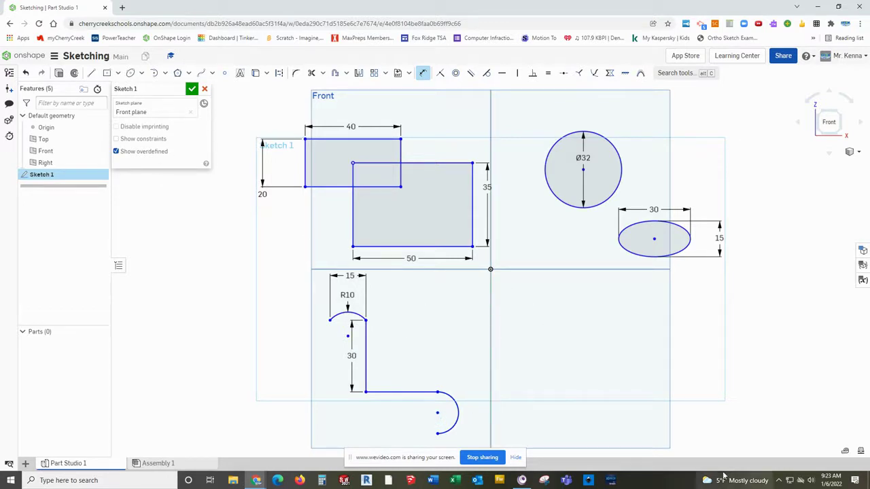
{"action": "double_click", "coordinate": [441, 393]}
{"action": "left_click", "coordinate": [438, 435]}
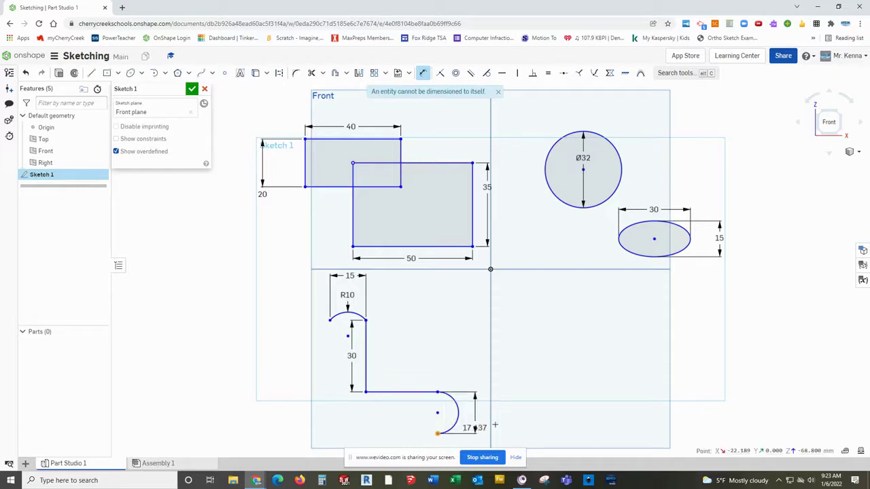
{"action": "left_click", "coordinate": [494, 417]}
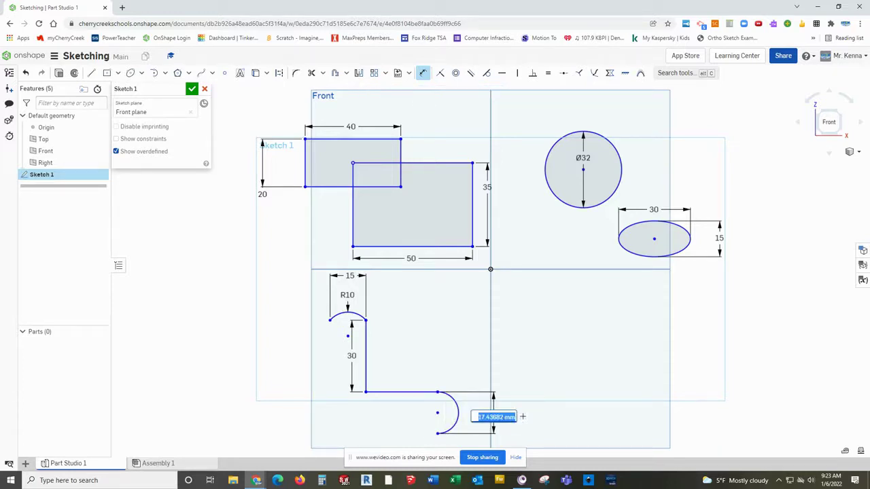
{"action": "type", "text": "15"}
{"action": "key", "text": "Return"}
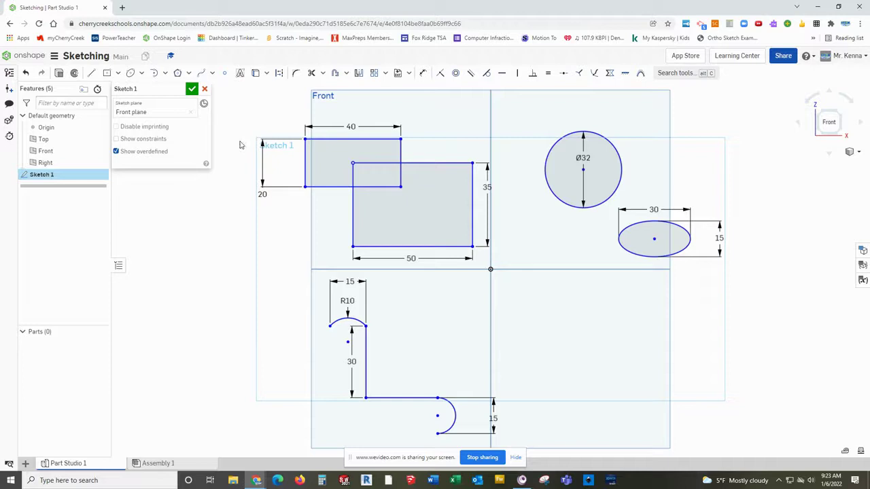
- Close the L-shape with a 45 mm vertical line from the top arc's left end and a 45 mm horizontal line to the tangent arc
{"action": "left_click", "coordinate": [91, 73]}
{"action": "left_click", "coordinate": [330, 326]}
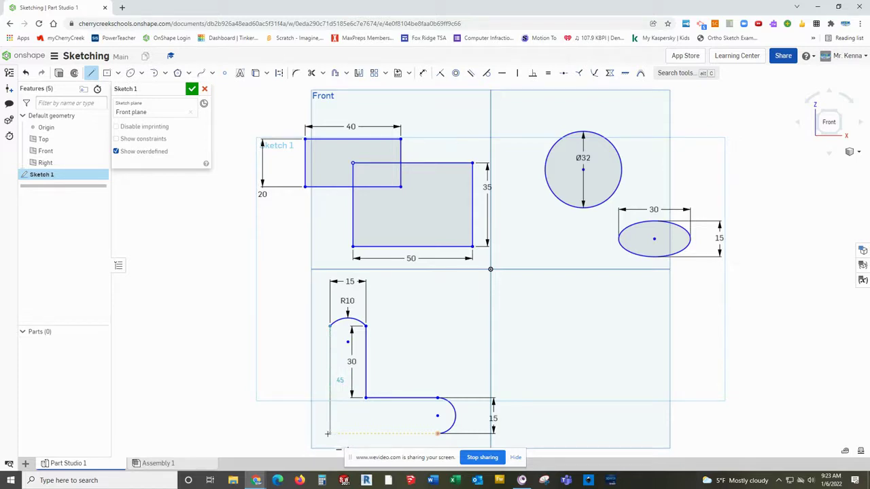
{"action": "left_click", "coordinate": [329, 433]}
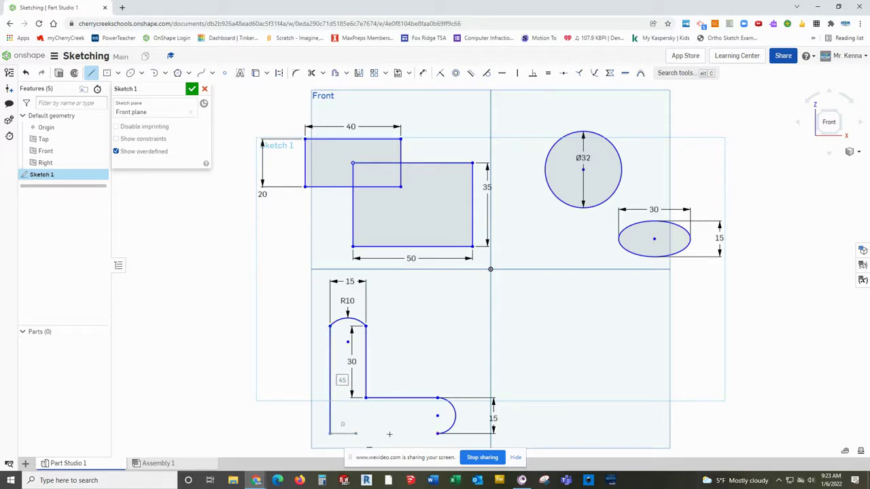
{"action": "left_click", "coordinate": [437, 433]}
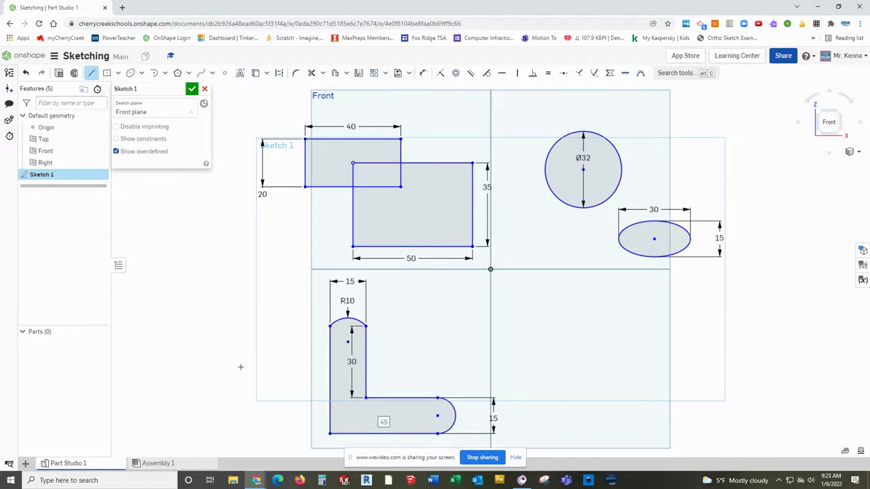
- Sketch a 30 mm radius center point arc about the L-shape's inner corner, from the horizontal line's right end to the vertical line's top
{"action": "left_click", "coordinate": [166, 73]}
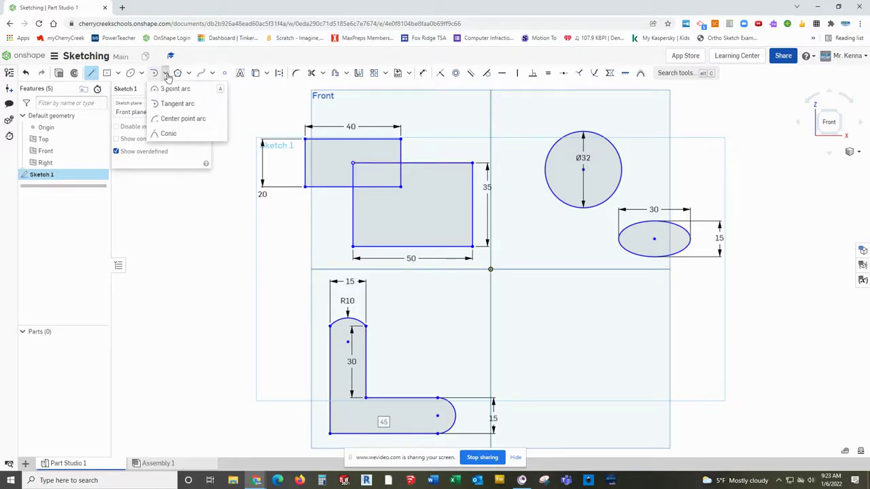
{"action": "left_click", "coordinate": [171, 120]}
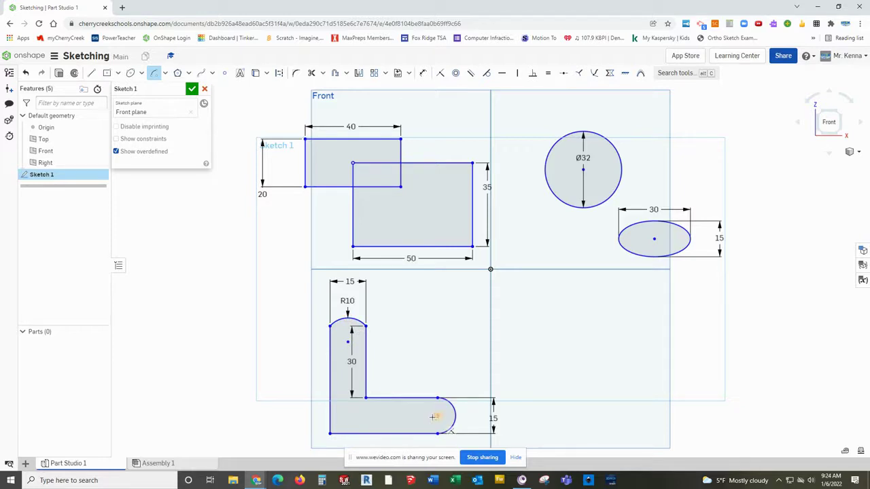
{"action": "left_click", "coordinate": [366, 397]}
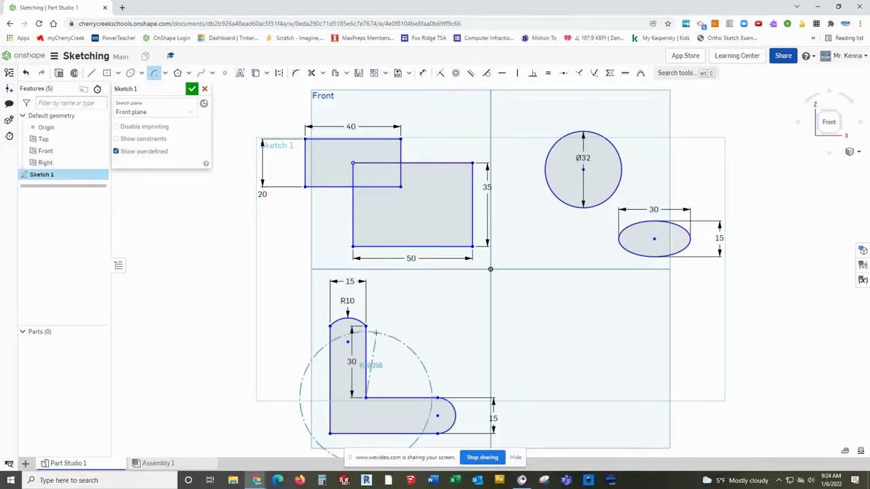
{"action": "left_click", "coordinate": [437, 399]}
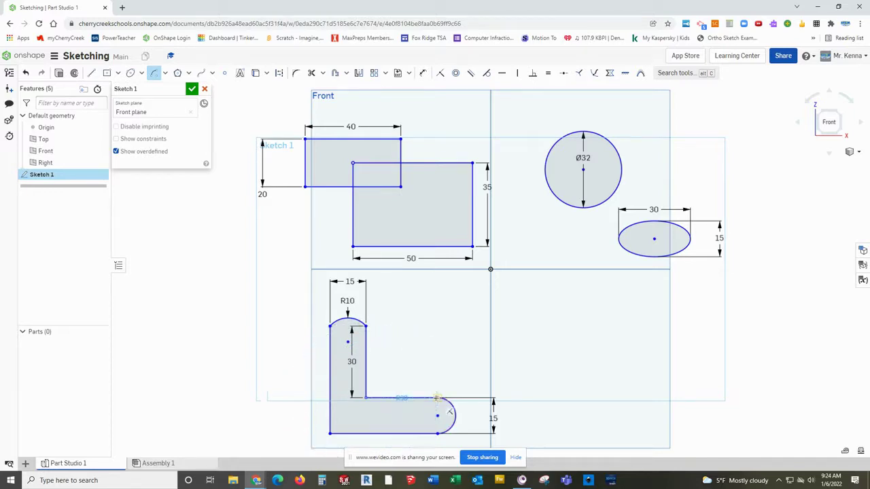
{"action": "left_click", "coordinate": [367, 328]}
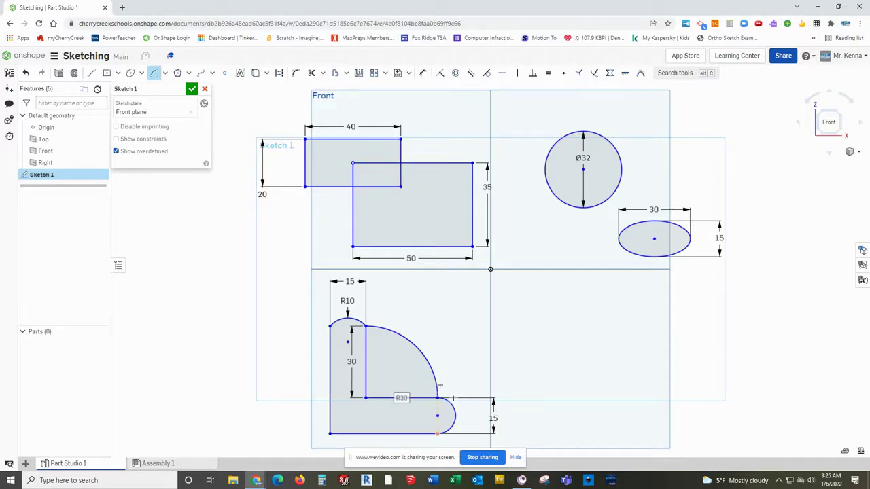
- Start an F outline with lines in the lower-right quadrant: about 58 mm up, 45 mm right, 17 mm down and 30 mm back left
{"action": "left_click", "coordinate": [91, 73]}
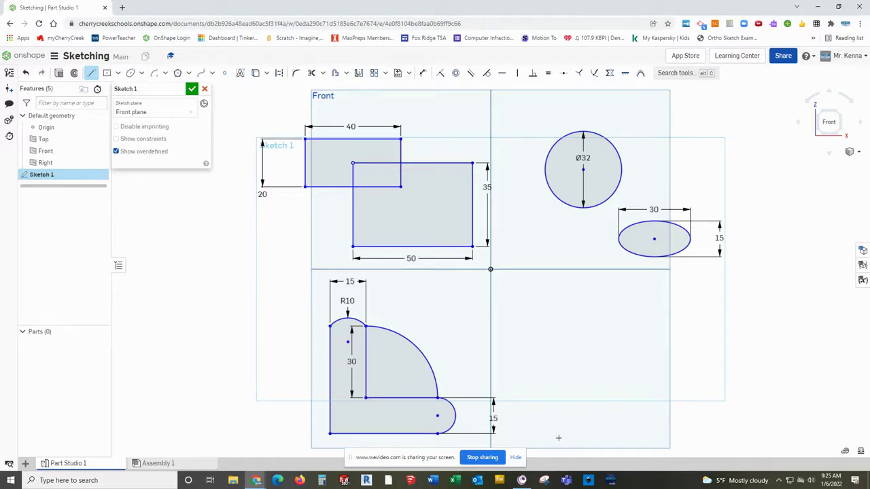
{"action": "left_click", "coordinate": [553, 438]}
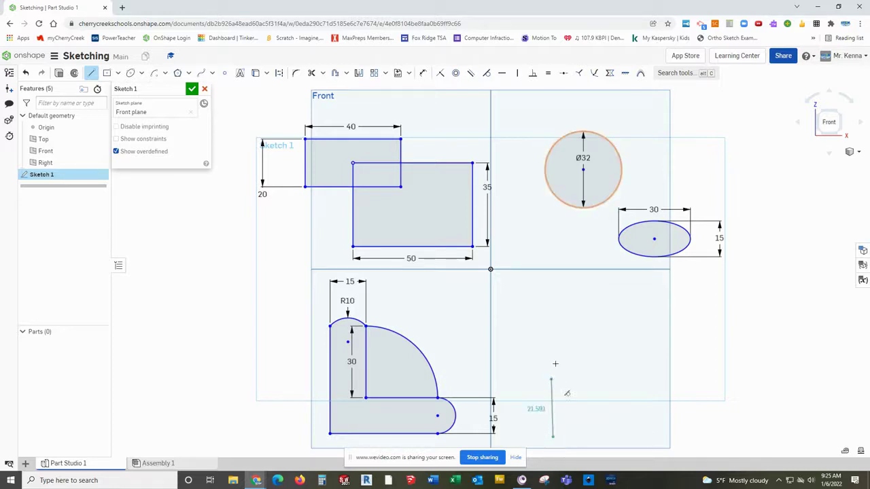
{"action": "left_click", "coordinate": [553, 297]}
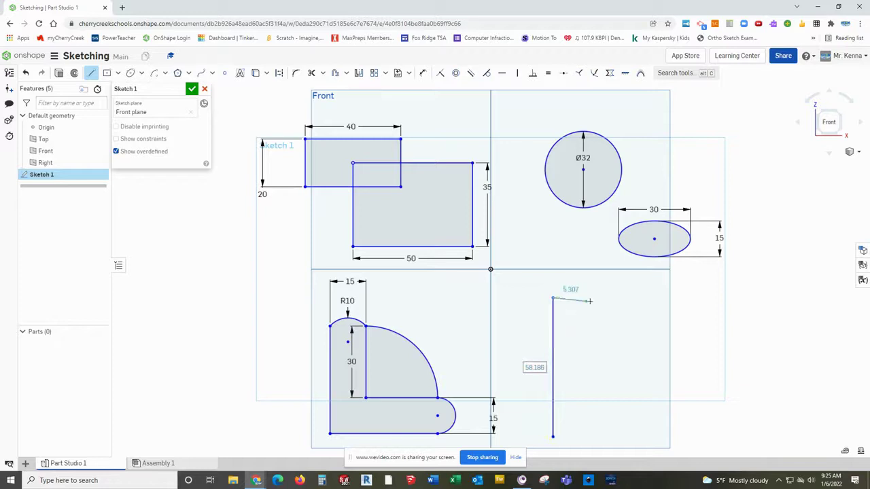
{"action": "left_click", "coordinate": [662, 298]}
{"action": "left_click", "coordinate": [662, 338]}
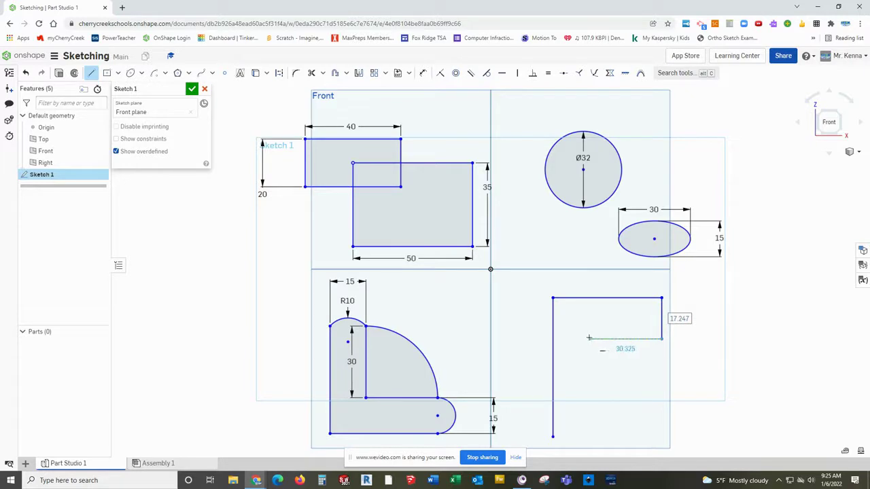
{"action": "left_click", "coordinate": [589, 338]}
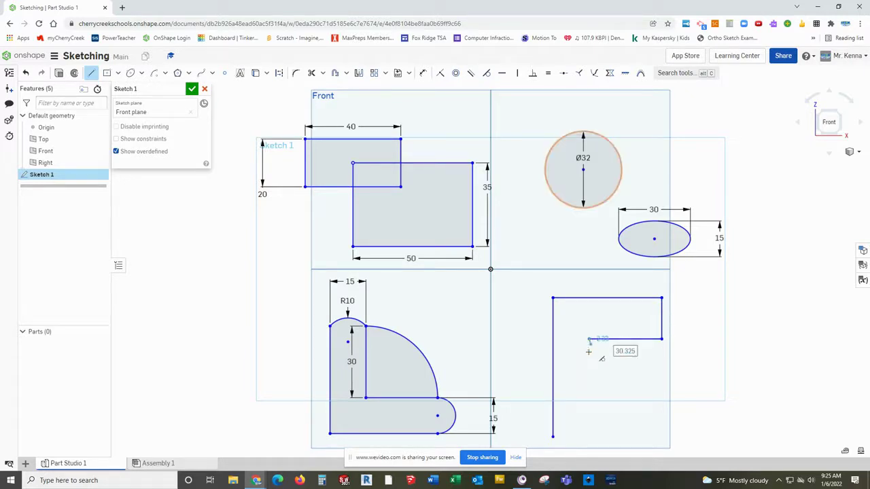
- Complete the F outline about 13 mm further down with a second arm about 18 by 11 mm, closing the stem's base at about 15 mm wide
{"action": "left_click", "coordinate": [590, 370]}
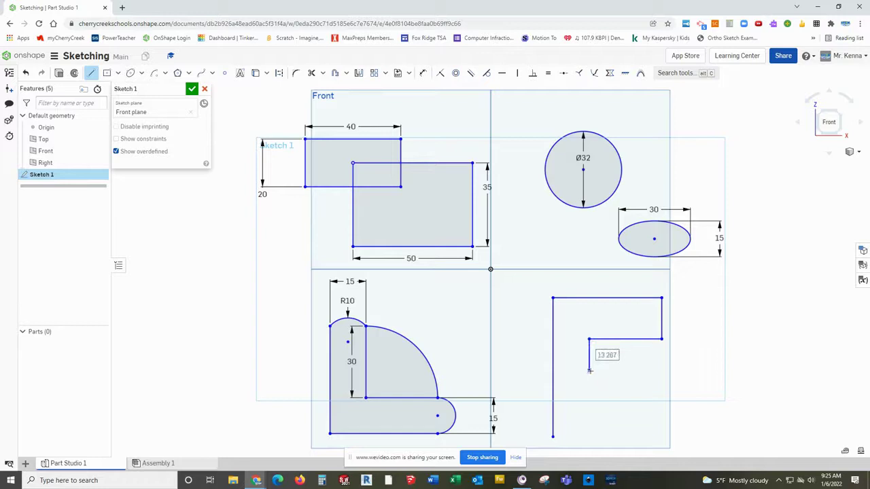
{"action": "left_click", "coordinate": [631, 371]}
{"action": "left_click", "coordinate": [632, 398]}
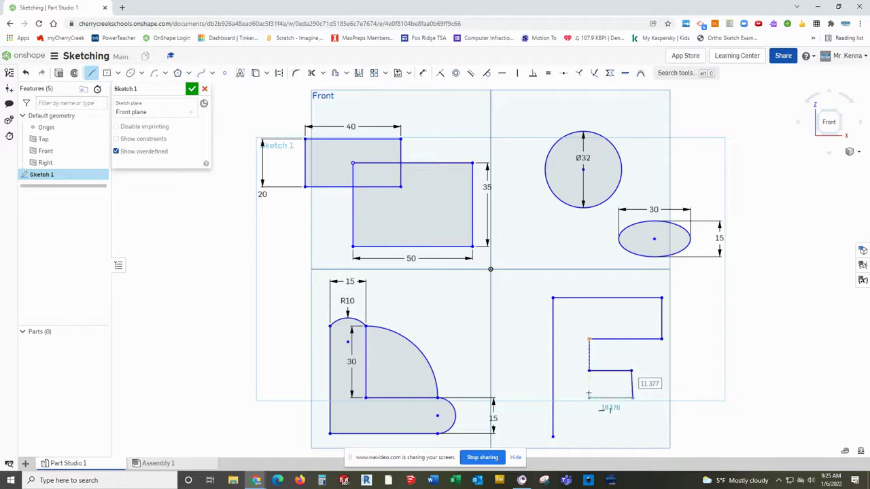
{"action": "left_click", "coordinate": [589, 397]}
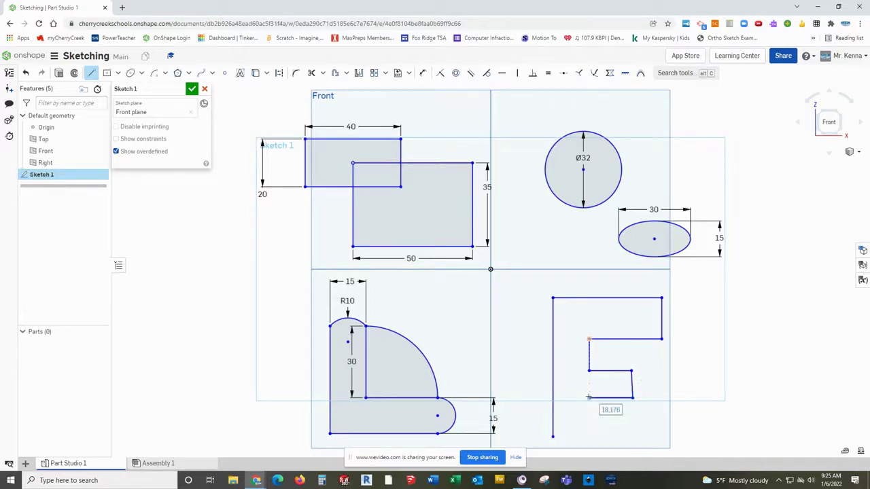
{"action": "left_click", "coordinate": [589, 438]}
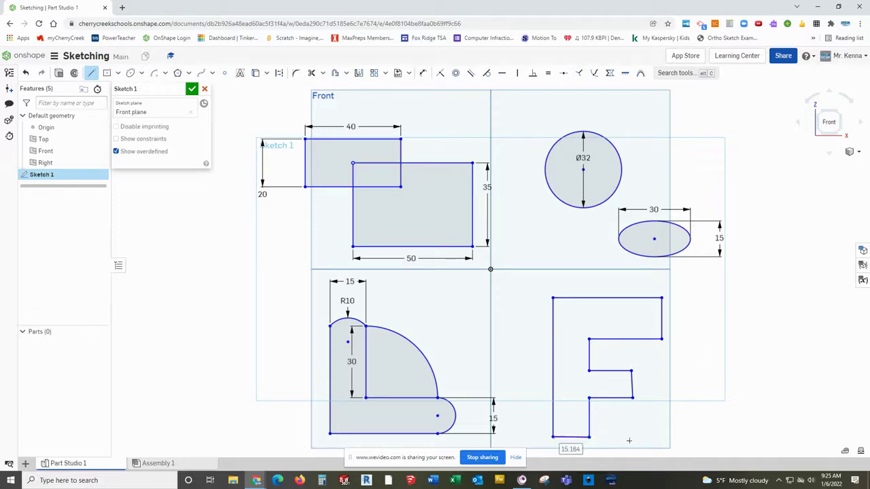
{"action": "left_click", "coordinate": [552, 438]}
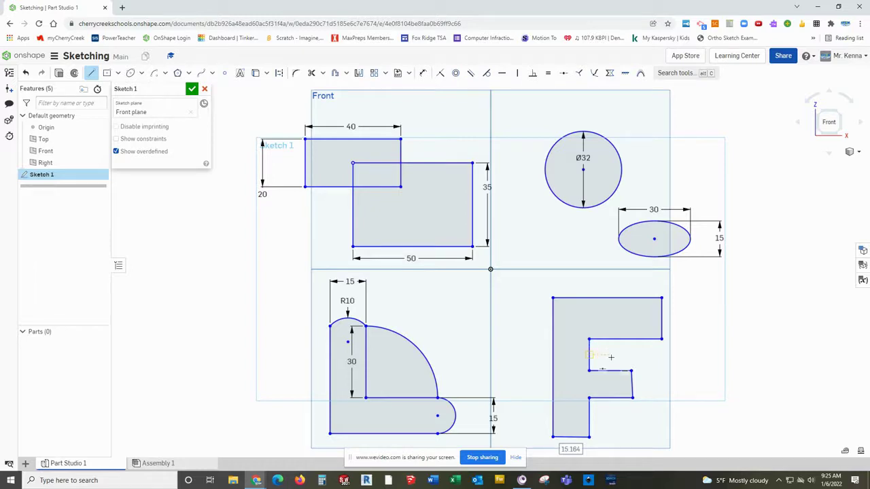
- Constrain the F's bottom edge to be horizontal and the middle arm's end edge to be vertical
{"action": "left_click", "coordinate": [91, 73]}
{"action": "left_click", "coordinate": [570, 438]}
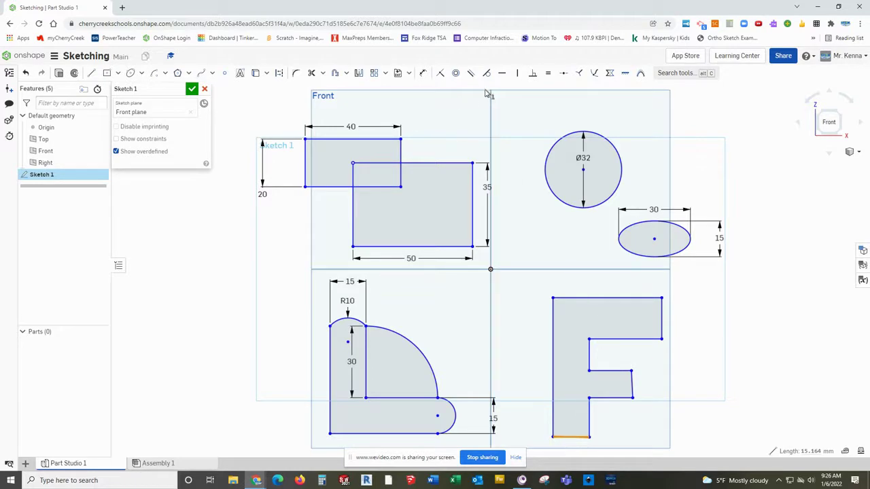
{"action": "left_click", "coordinate": [503, 74]}
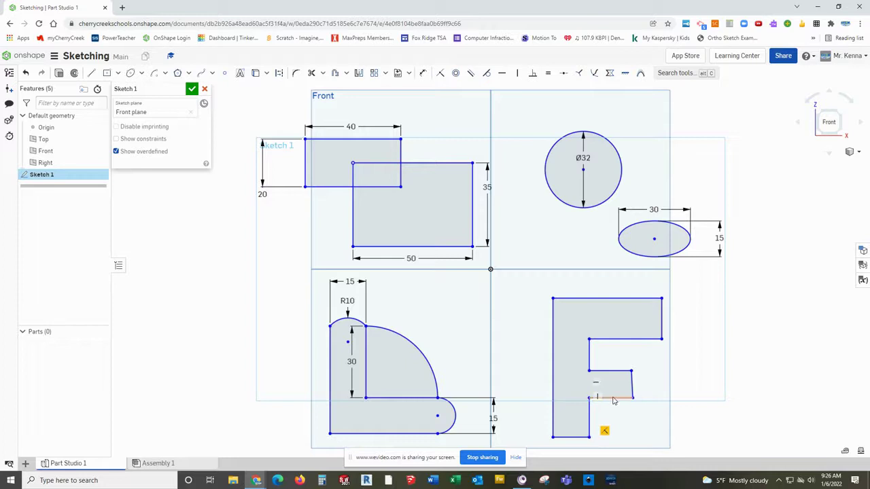
{"action": "left_click", "coordinate": [633, 387]}
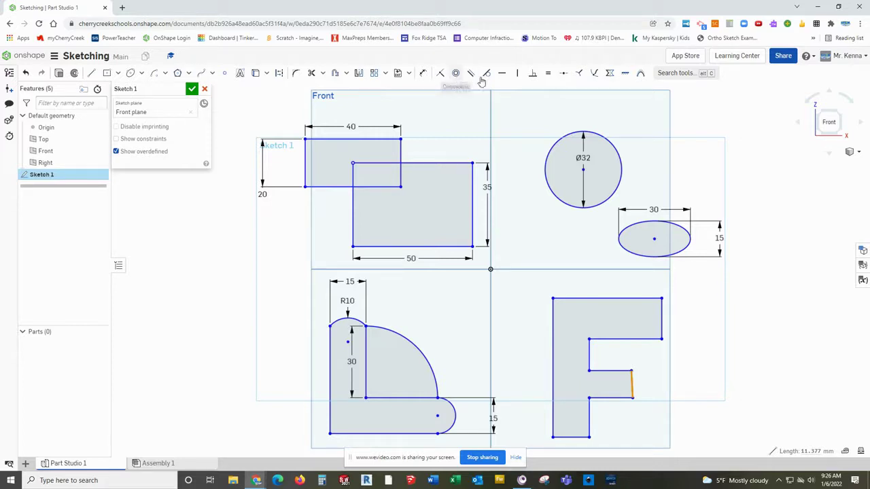
{"action": "left_click", "coordinate": [518, 75]}
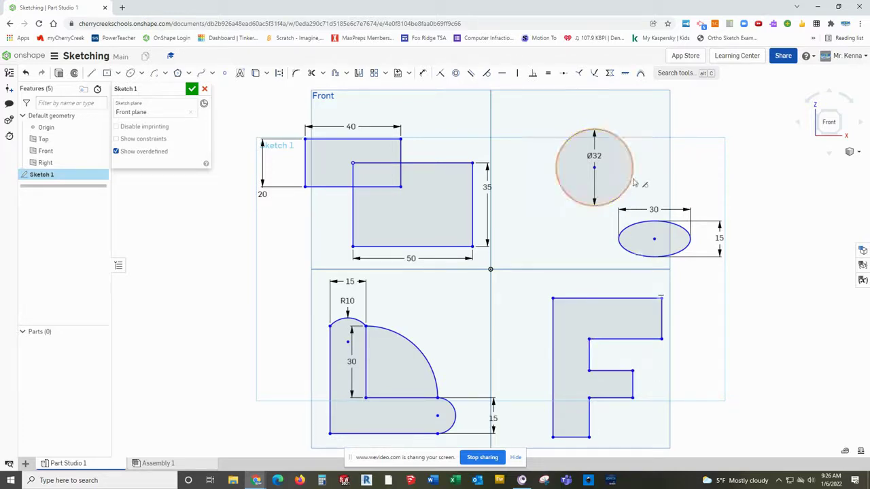
- Remove the unwanted tangent constraint between the F's middle arm end edge and the circle
{"action": "left_click", "coordinate": [632, 384]}
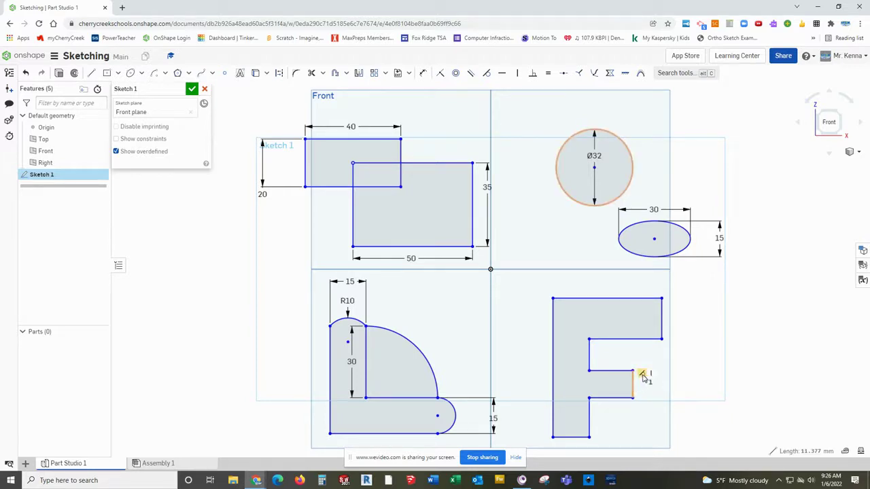
{"action": "left_click", "coordinate": [650, 401]}
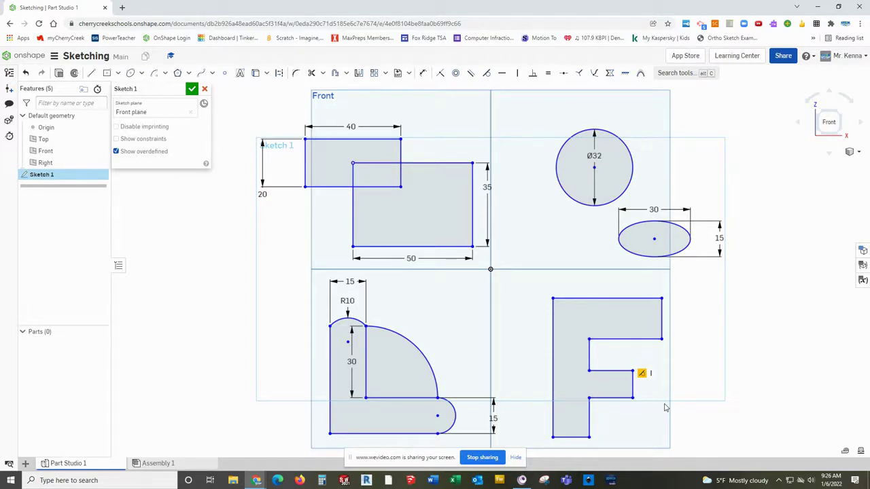
{"action": "left_click", "coordinate": [633, 385]}
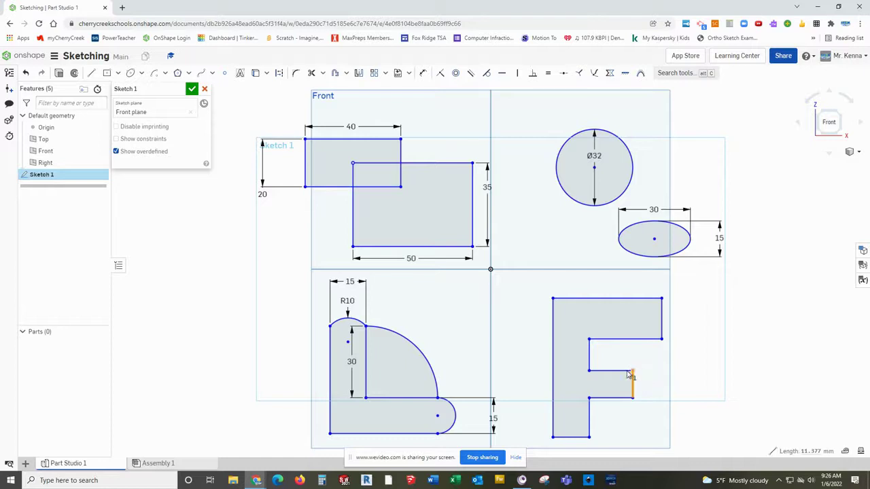
{"action": "left_click", "coordinate": [638, 385]}
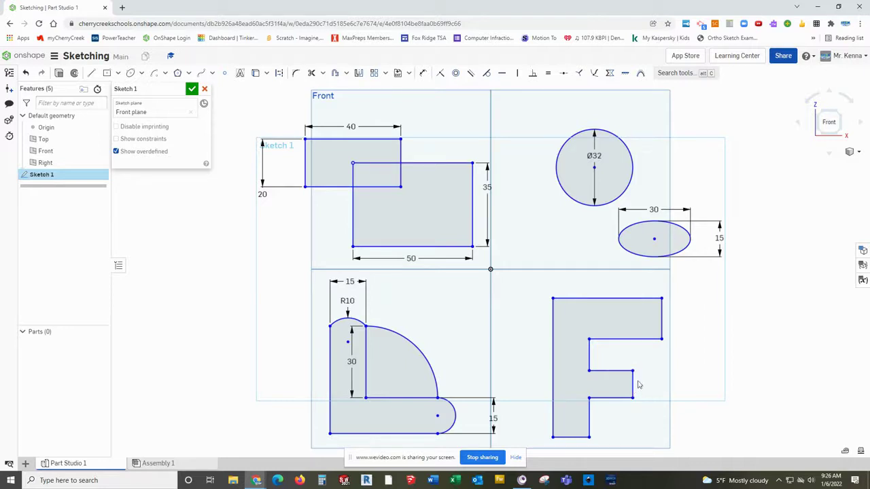
{"action": "left_click", "coordinate": [633, 384]}
{"action": "left_click", "coordinate": [637, 372]}
- Dimension the F's long outer stem edge at 60 mm and its top edge at 40 mm
{"action": "left_click", "coordinate": [423, 72]}
{"action": "left_click", "coordinate": [551, 344]}
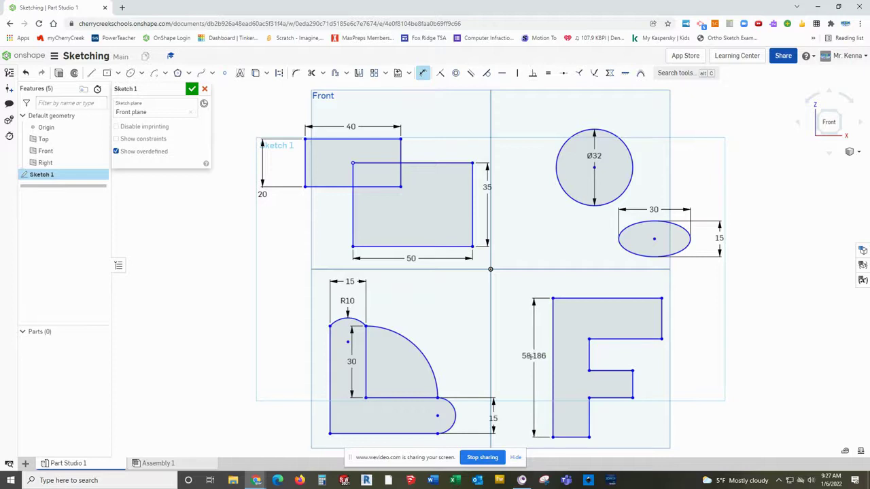
{"action": "left_click", "coordinate": [526, 358]}
{"action": "type", "text": "60"}
{"action": "key", "text": "Return"}
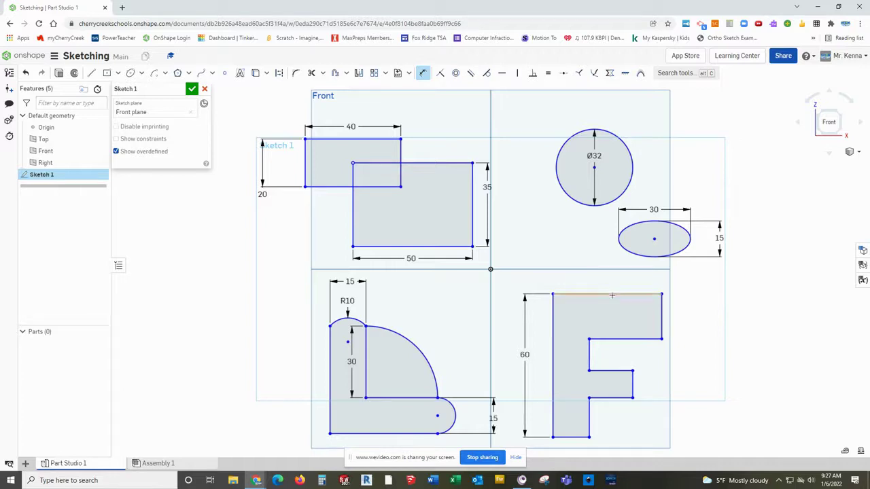
{"action": "left_click", "coordinate": [612, 295]}
{"action": "left_click", "coordinate": [605, 281]}
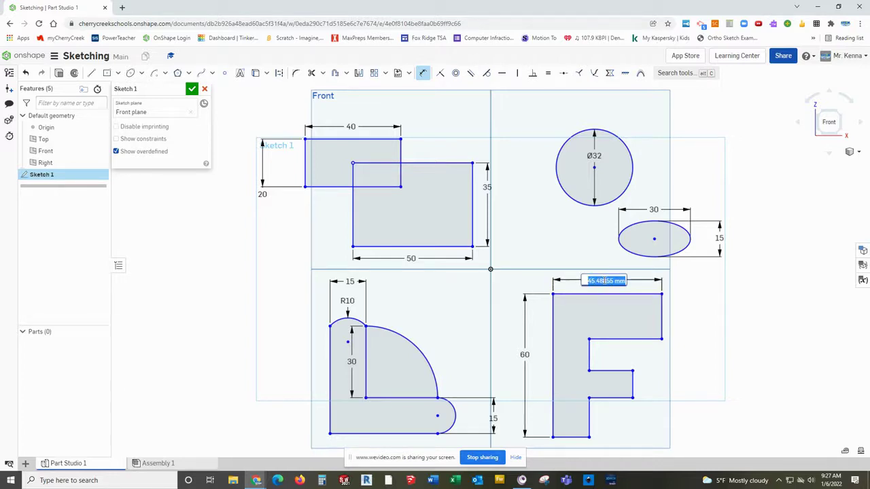
{"action": "type", "text": "40"}
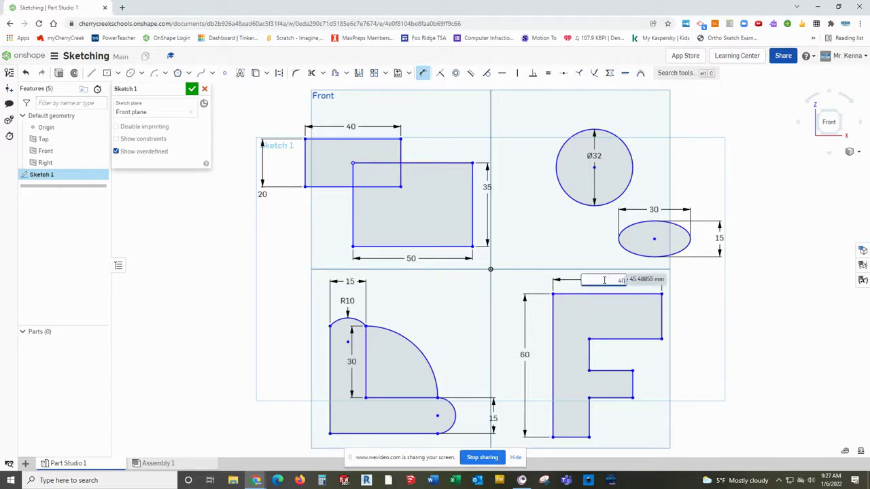
{"action": "key", "text": "Return"}
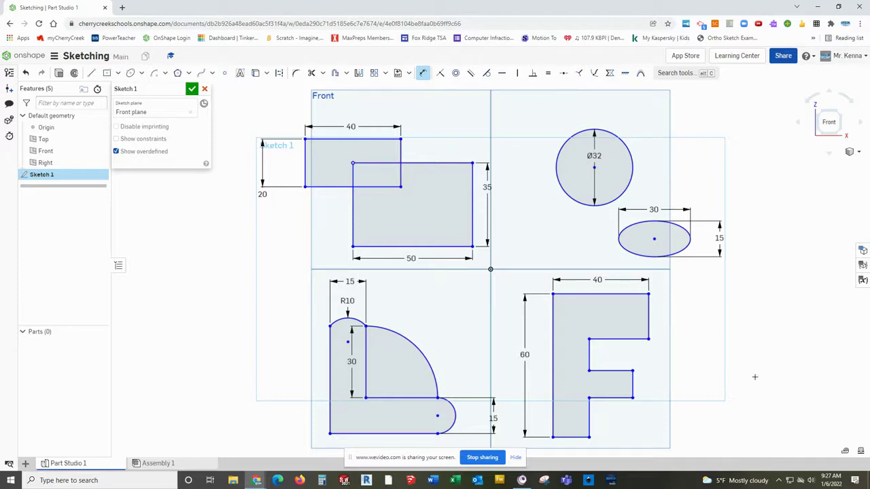
- Apply an equal constraint to the F's two arm ends, the vertical edge between the arms and the stem's bottom edge
{"action": "left_click", "coordinate": [422, 73]}
{"action": "left_click", "coordinate": [649, 317]}
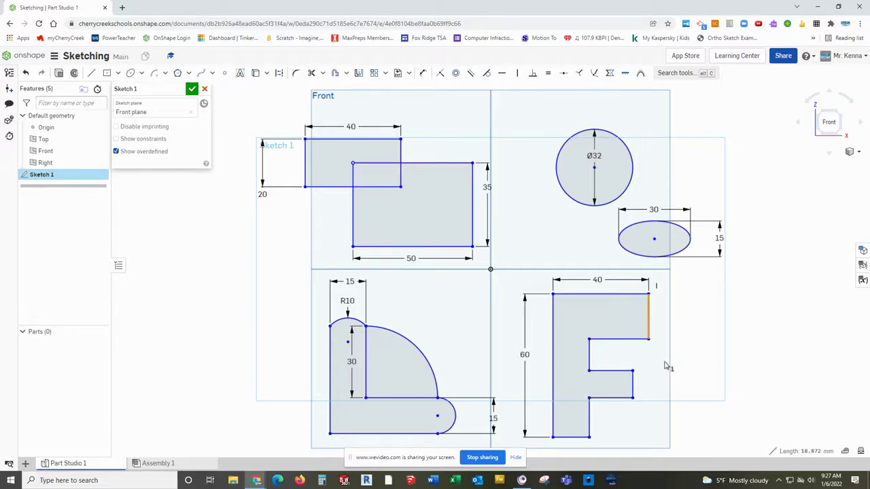
{"action": "left_click", "coordinate": [633, 385]}
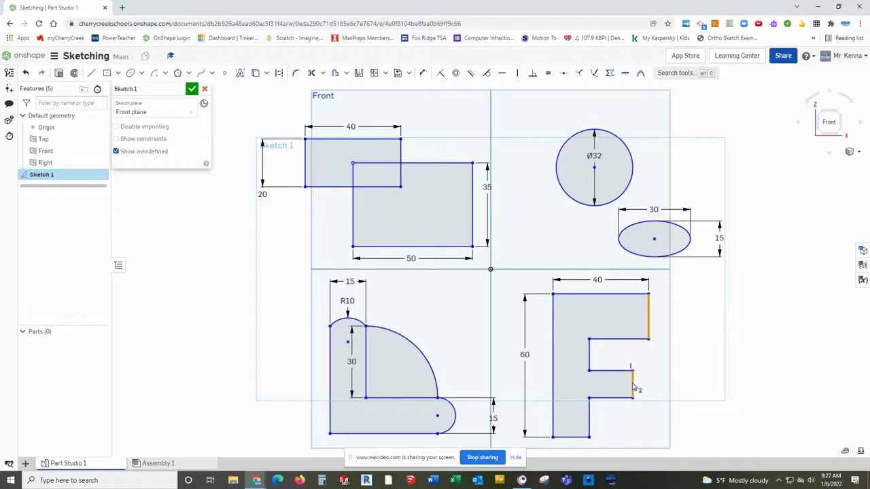
{"action": "left_click", "coordinate": [590, 355]}
{"action": "left_click", "coordinate": [577, 442]}
{"action": "left_click", "coordinate": [551, 73]}
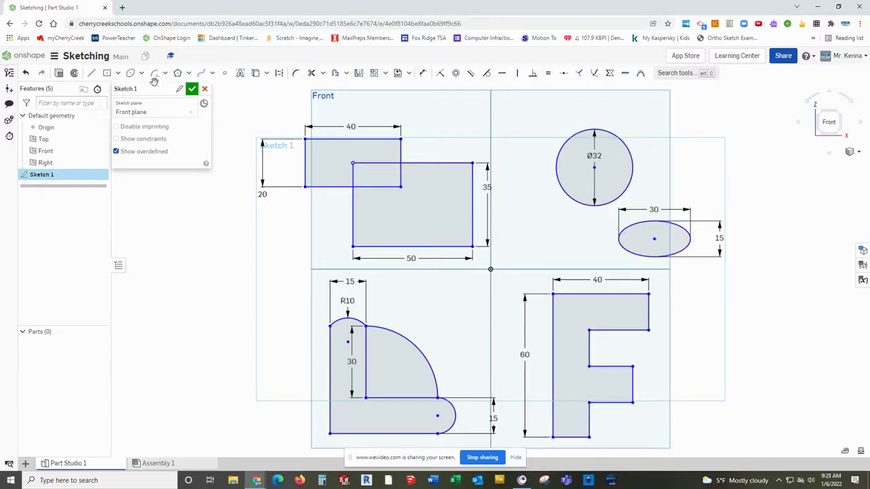
- Dimension the end edge of the F's top arm at 15 mm, placing the dimension to its right
{"action": "left_click", "coordinate": [423, 72]}
{"action": "left_click", "coordinate": [650, 311]}
{"action": "left_click", "coordinate": [681, 312]}
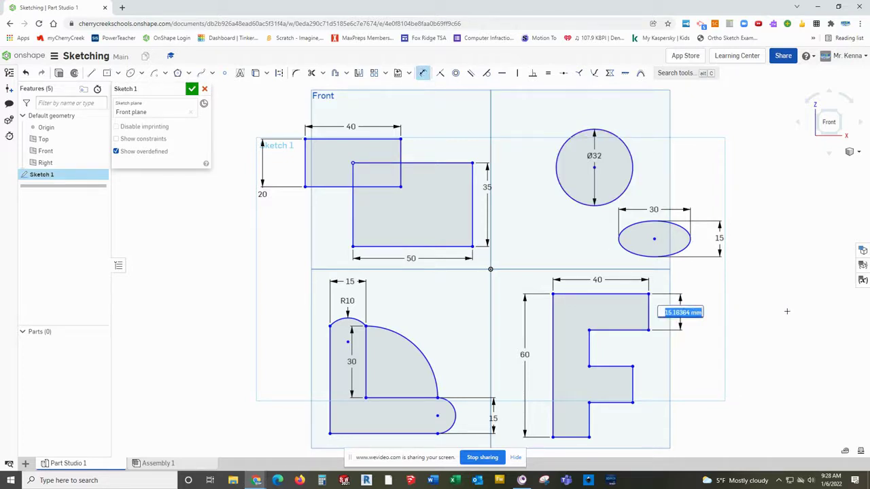
{"action": "type", "text": "15"}
{"action": "key", "text": "Return"}
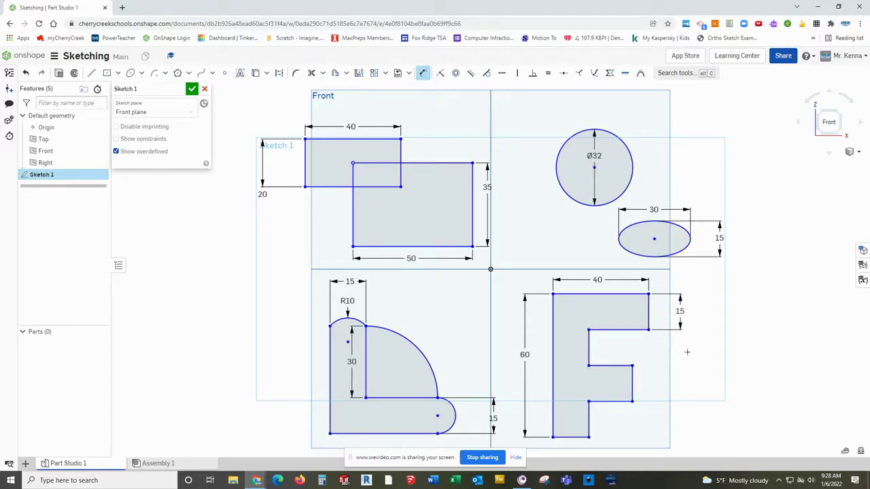
- Set the dimension of the F's top arm end to 12 mm
{"action": "double_click", "coordinate": [680, 312]}
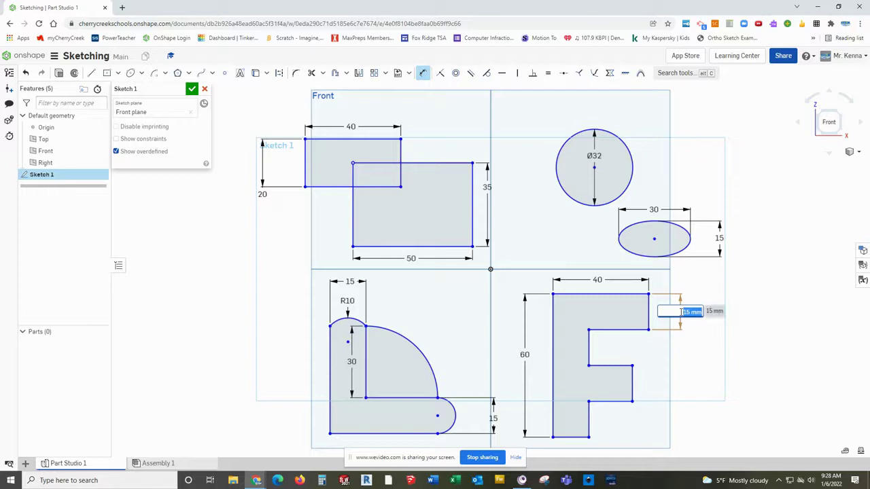
{"action": "type", "text": "12"}
{"action": "left_click", "coordinate": [679, 311]}
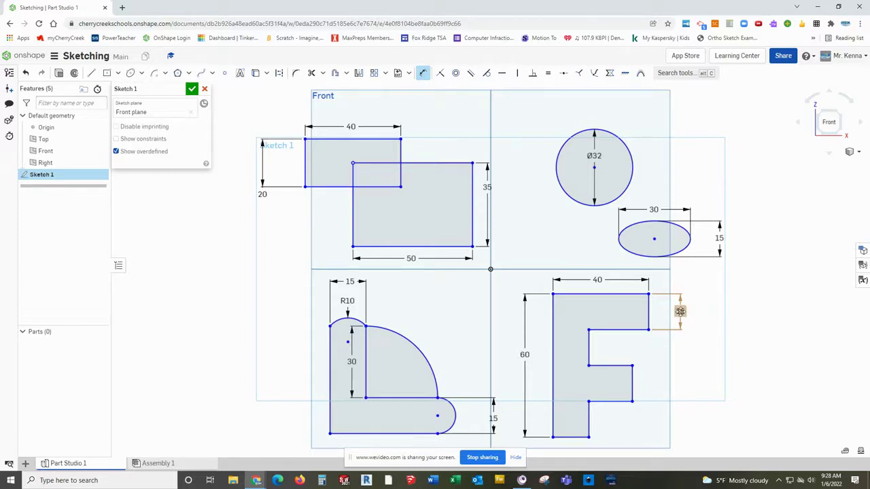
{"action": "type", "text": "12"}
{"action": "key", "text": "Return"}
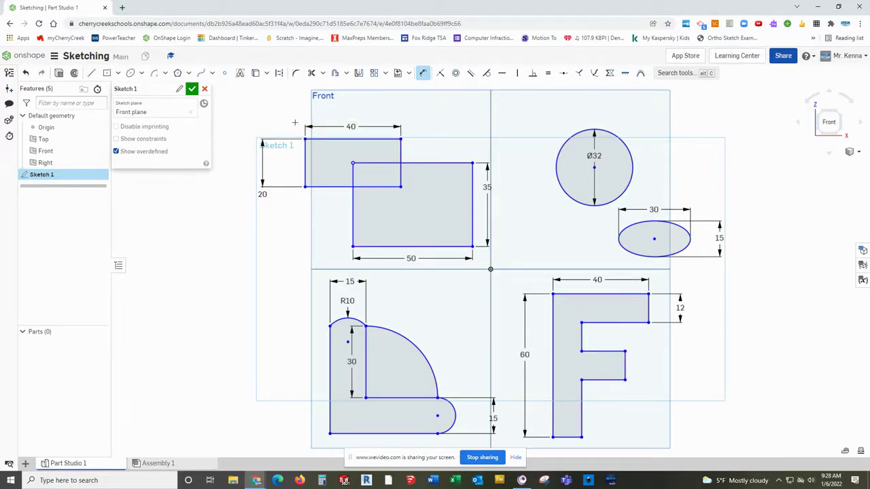
- Dimension the length of the F's middle arm at 20 mm, placing the dimension in the gap above it
{"action": "left_click", "coordinate": [582, 345]}
{"action": "left_click", "coordinate": [609, 341]}
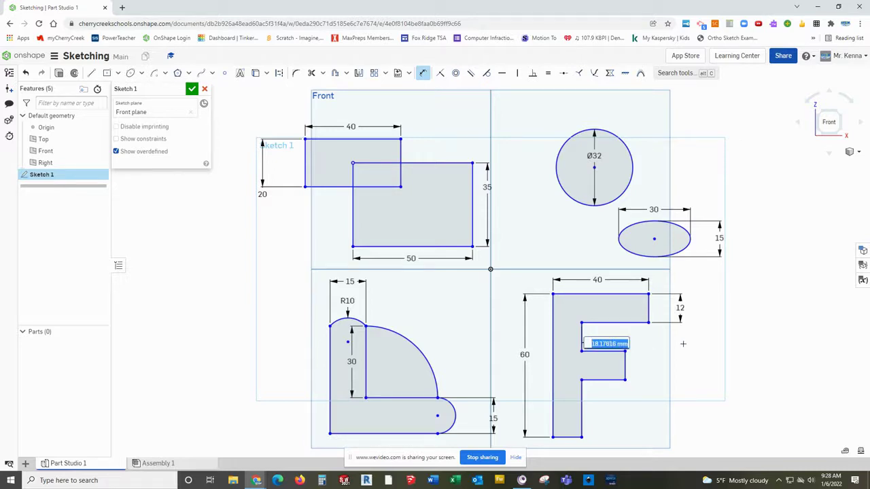
{"action": "type", "text": "20"}
{"action": "key", "text": "Return"}
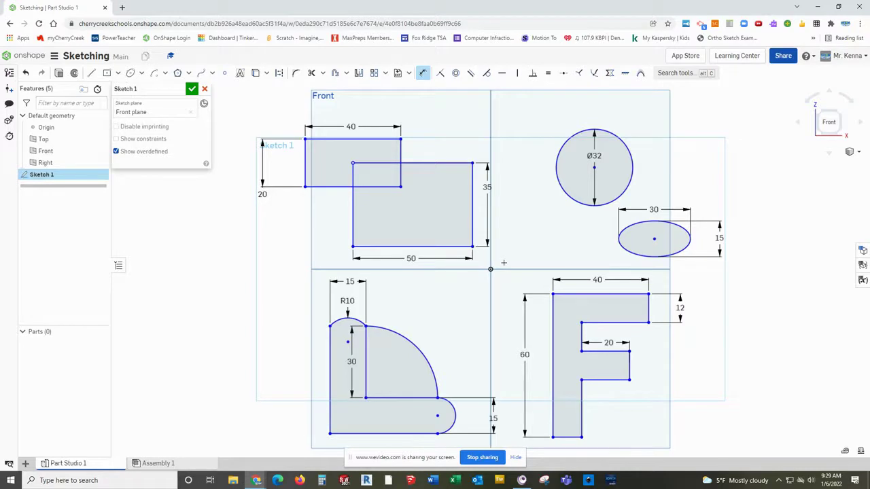
- Select the circle, ellipse and F outline together and show the measure details for their combined length in millimetres
{"action": "scroll", "coordinate": [503, 262], "scroll_direction": "up", "scroll_amount": 2}
{"action": "scroll", "coordinate": [504, 263], "scroll_direction": "down", "scroll_amount": 3}
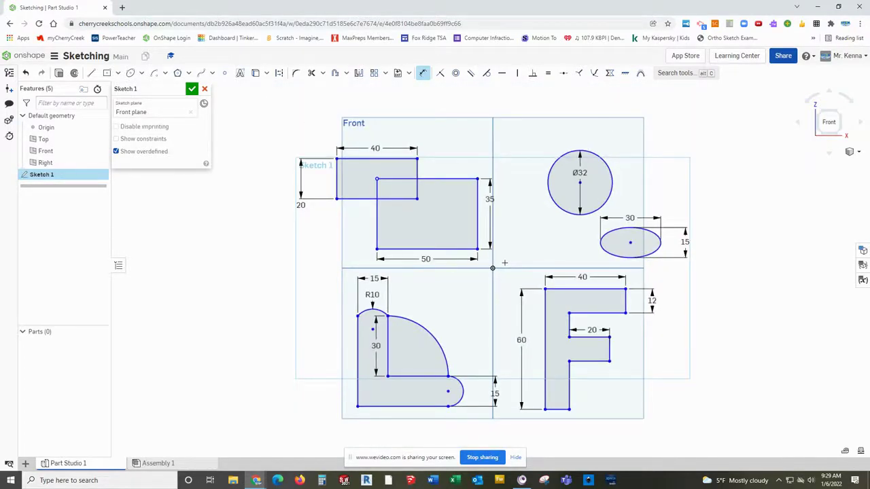
{"action": "left_click", "coordinate": [422, 72]}
{"action": "mouse_move", "coordinate": [249, 91]}
{"action": "left_mouse_down"}
{"action": "mouse_move", "coordinate": [586, 228]}
{"action": "mouse_move", "coordinate": [653, 367]}
{"action": "mouse_move", "coordinate": [748, 437]}
{"action": "left_mouse_up"}
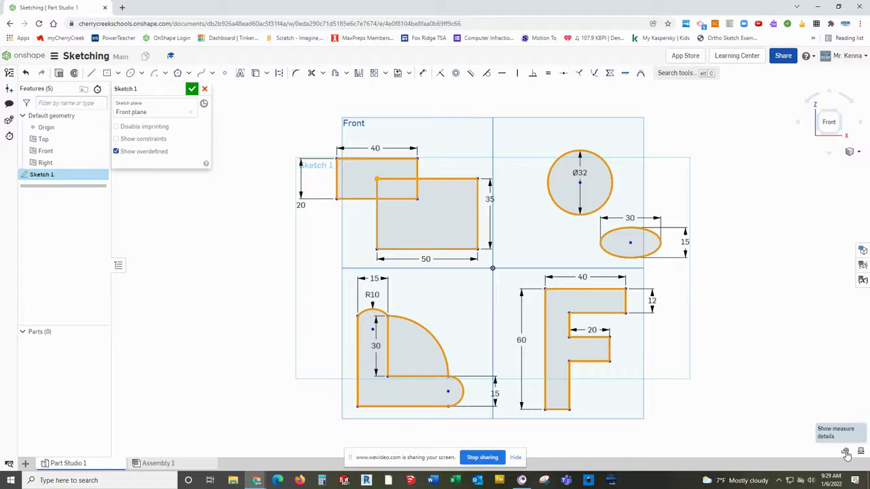
{"action": "left_click", "coordinate": [791, 316]}
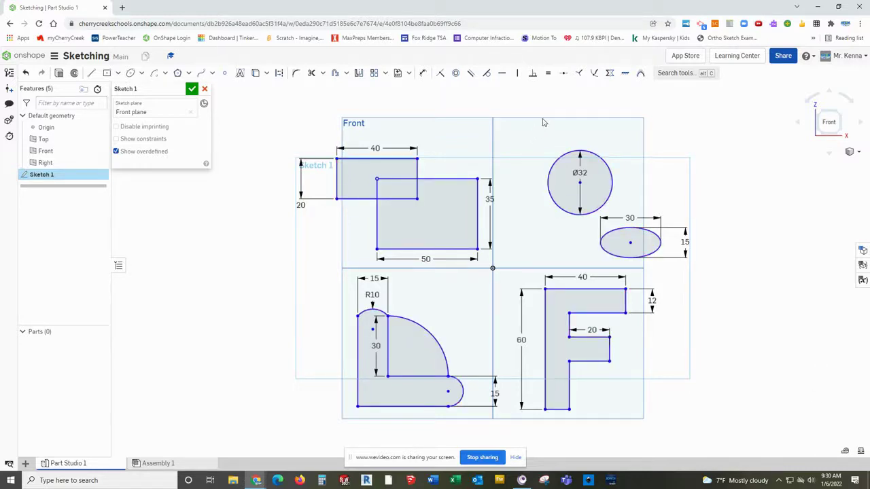
{"action": "left_click_drag", "start_coordinate": [517, 98], "coordinate": [692, 430]}
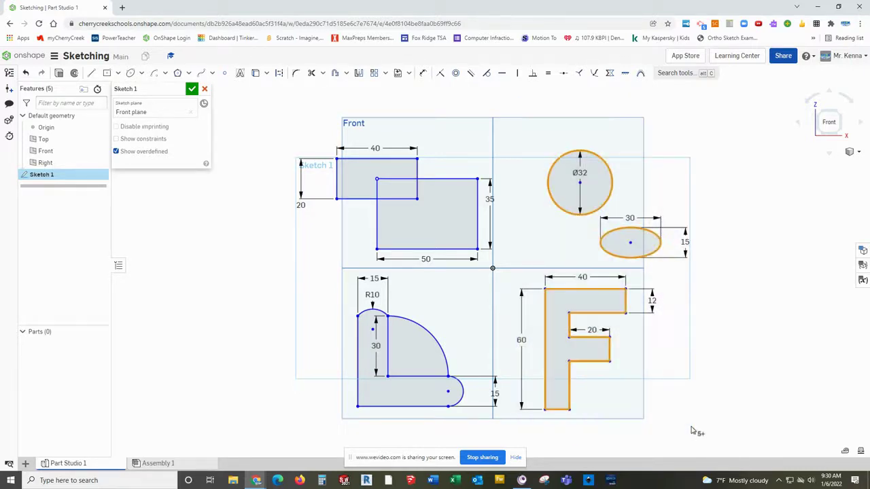
{"action": "left_click", "coordinate": [845, 452]}
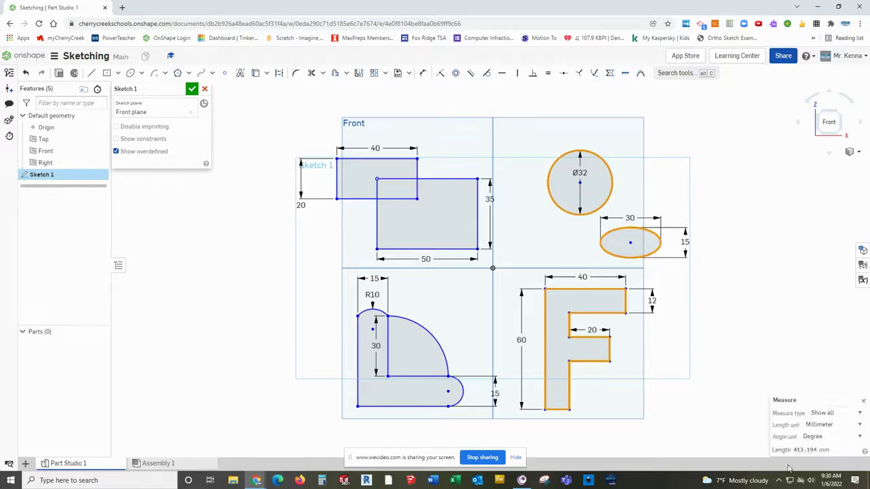